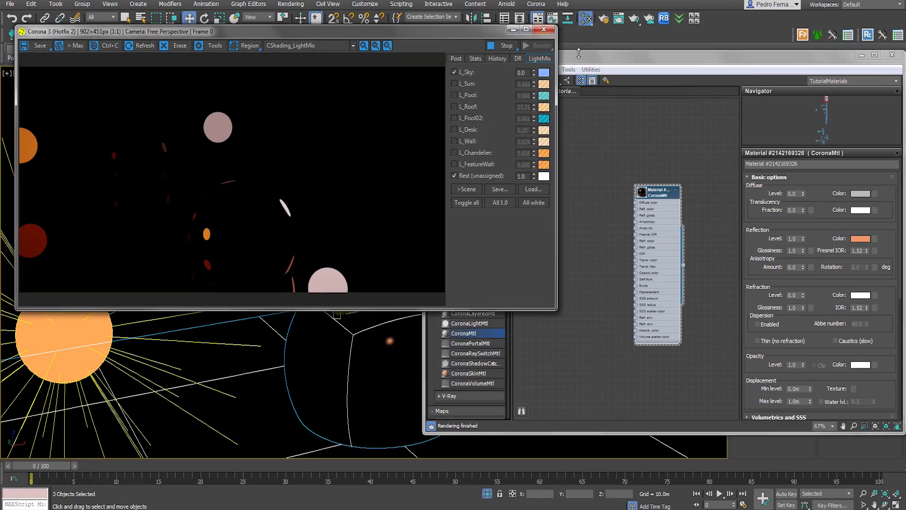
# Set the CoronaMtl's reflection glossiness to 0.8 and its Fresnel IOR to 17
pyautogui.moveTo(579, 53)
pyautogui.mouseDown()
pyautogui.moveTo(601, 74)
pyautogui.moveTo(565, 58)
pyautogui.moveTo(572, 64)
pyautogui.mouseUp()
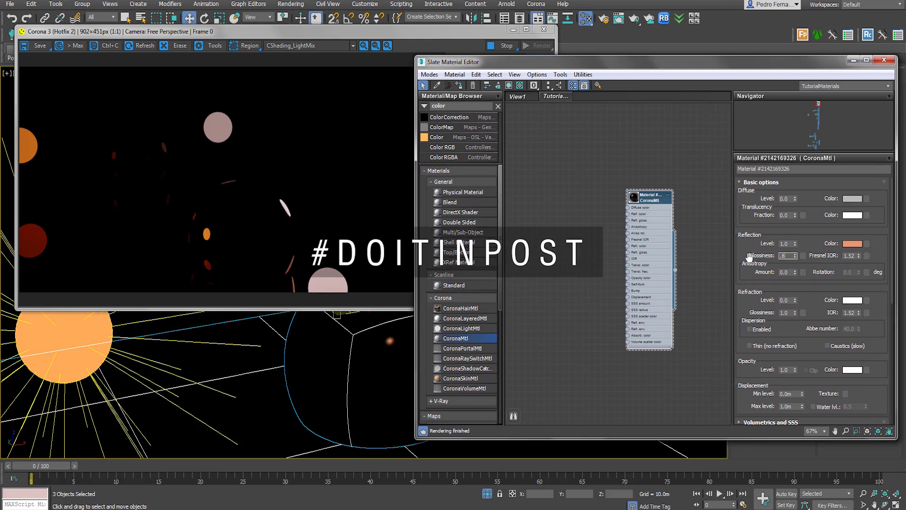
pyautogui.doubleClick(786, 256)
pyautogui.write('.8')
pyautogui.press('Return')
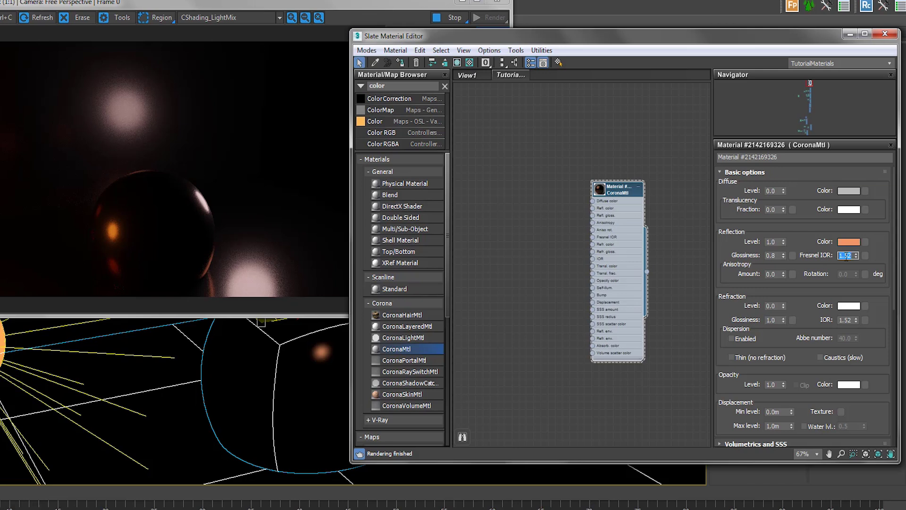
pyautogui.press('Return')
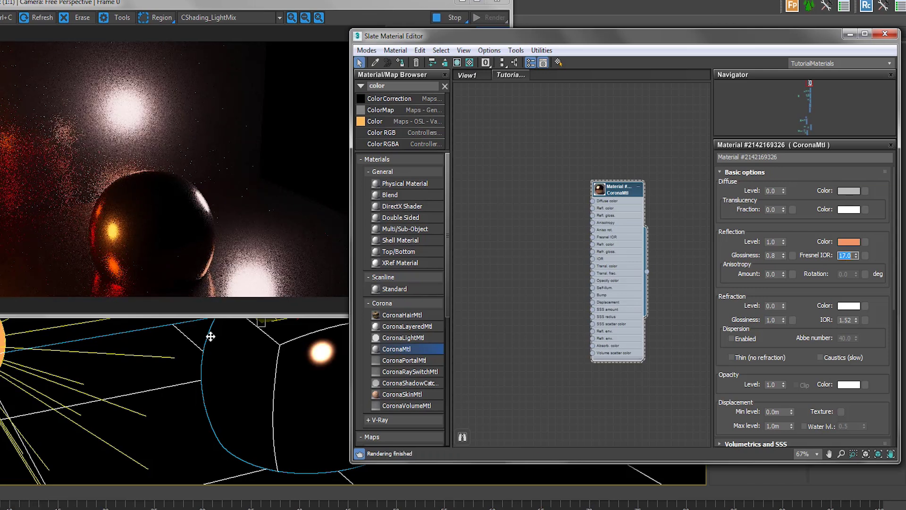
# Check the reflections on the sphere and set the material's Fresnel IOR to 25
pyautogui.scroll(-2, 210, 372)
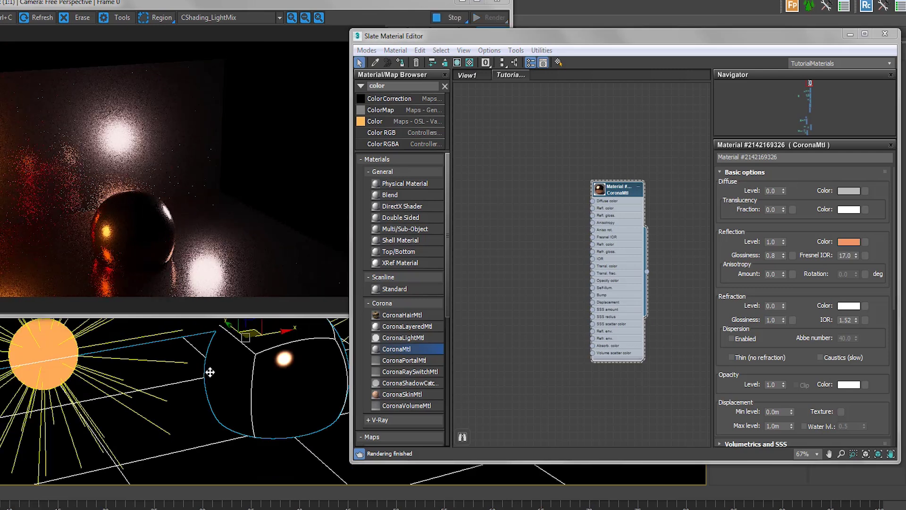
pyautogui.scroll(2, 195, 373)
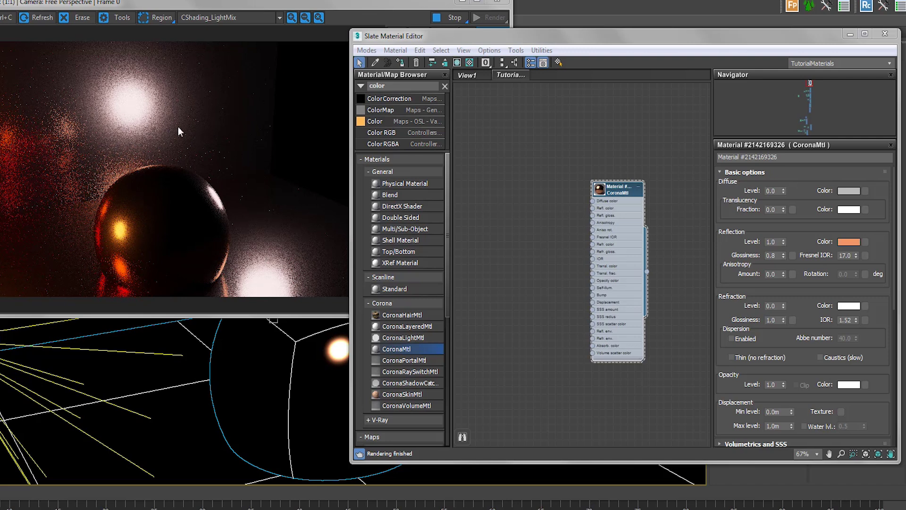
pyautogui.click(847, 255)
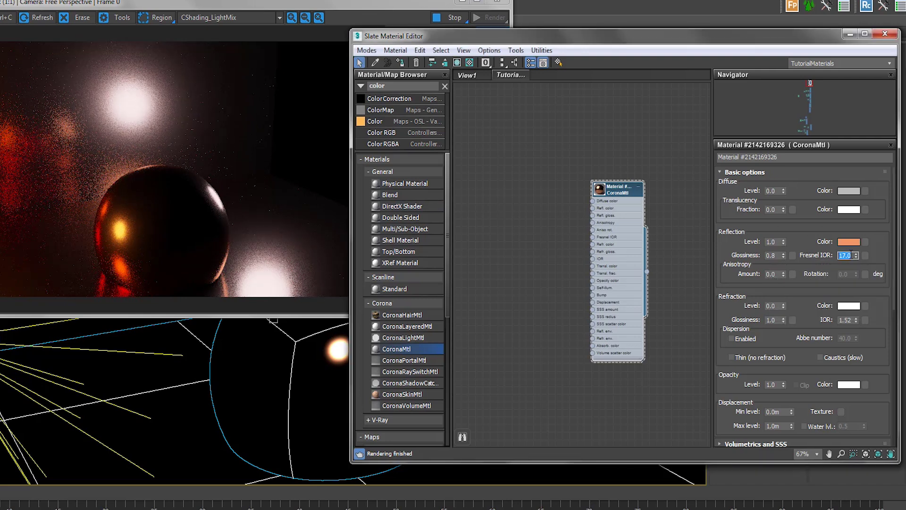
pyautogui.write('25')
pyautogui.press('Return')
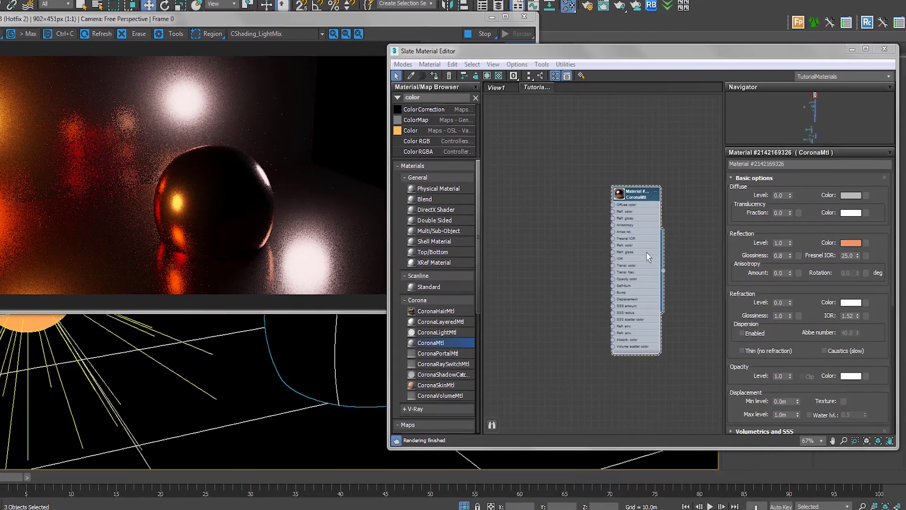
# Locate the concrete bitmap node near the CoronaMtl, collapse its preview and move it farther from the material
pyautogui.scroll(-6, 628, 317)
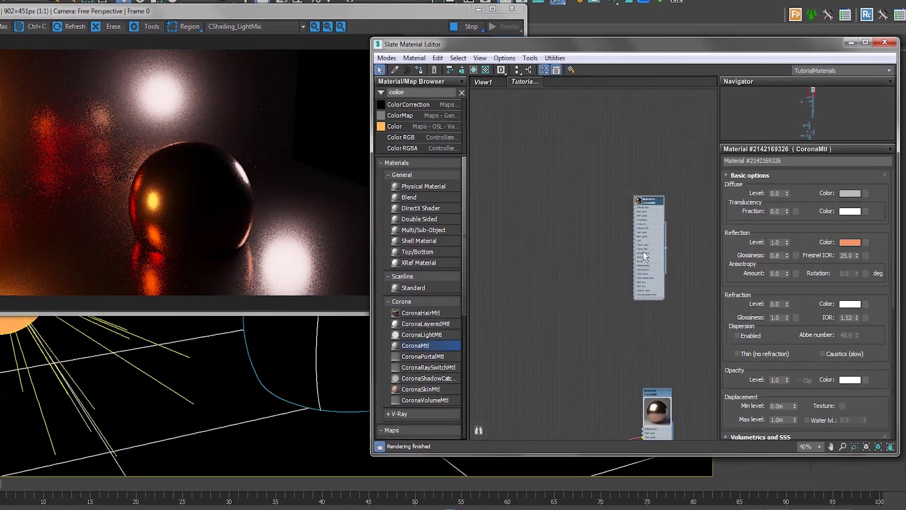
pyautogui.moveTo(481, 418); pyautogui.dragTo(546, 333, button='middle')
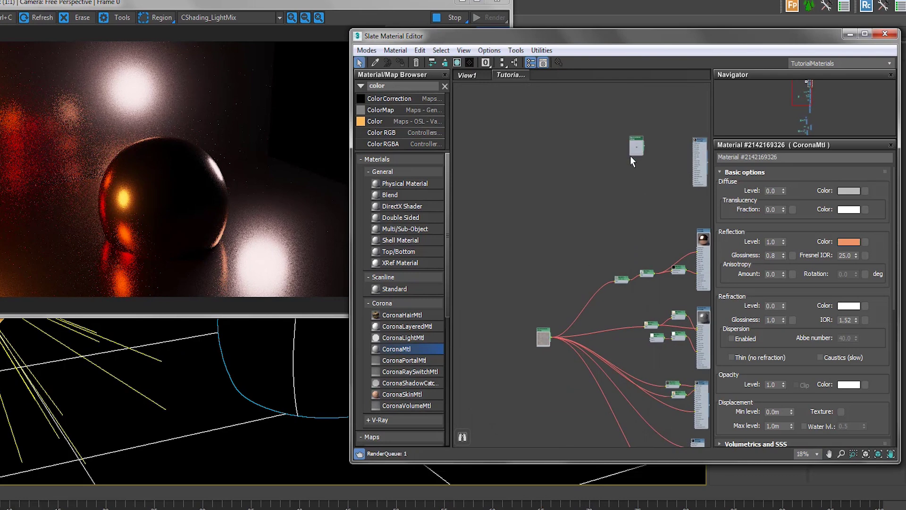
pyautogui.moveTo(649, 165); pyautogui.dragTo(542, 240, button='middle')
pyautogui.scroll(6, 536, 217)
pyautogui.scroll(-1, 606, 211)
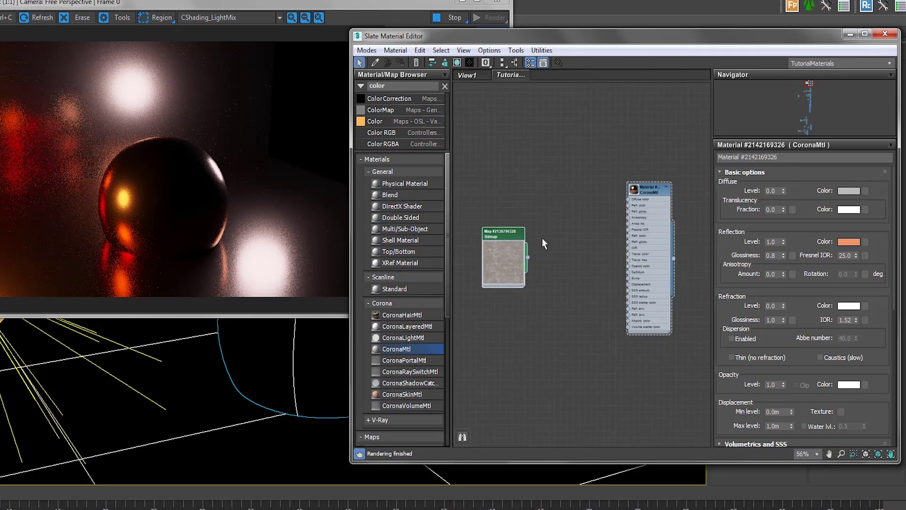
pyautogui.doubleClick(491, 236)
pyautogui.moveTo(488, 222); pyautogui.dragTo(473, 236)
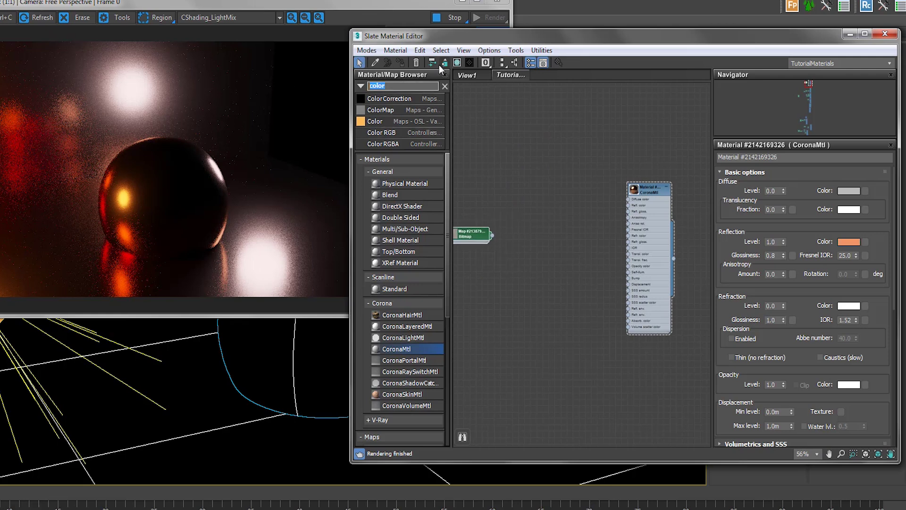
# Add a Color Correction map between the bitmap and the material, and feed the concrete bitmap into it
pyautogui.moveTo(540, 234); pyautogui.dragTo(541, 235)
pyautogui.scroll(2, 541, 239)
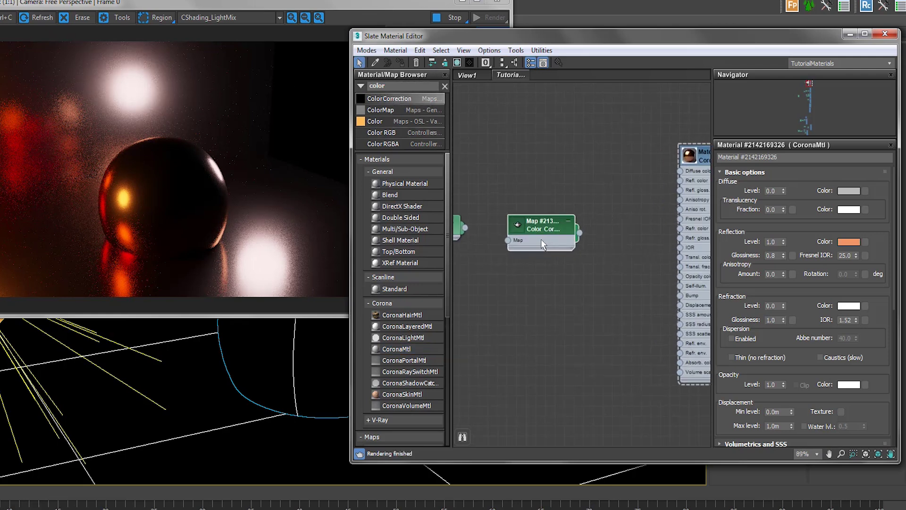
pyautogui.scroll(-1, 514, 263)
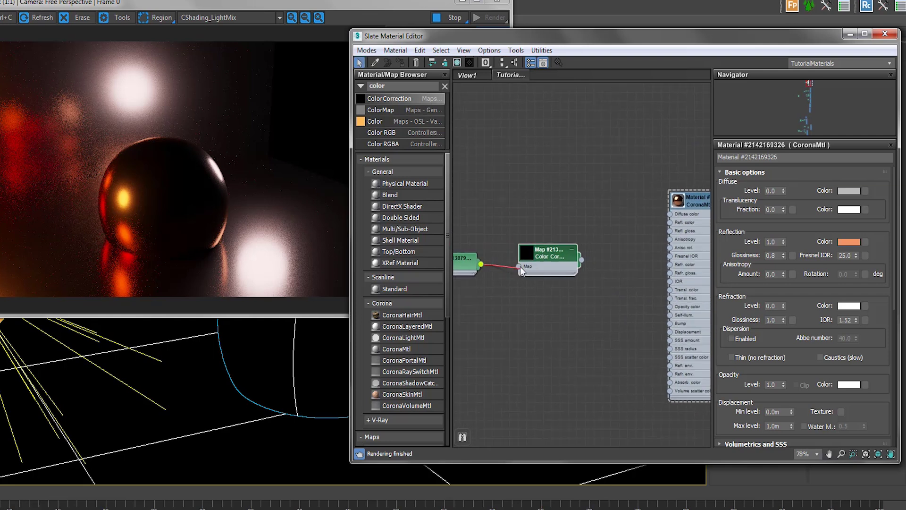
pyautogui.moveTo(591, 247); pyautogui.dragTo(550, 254, button='middle')
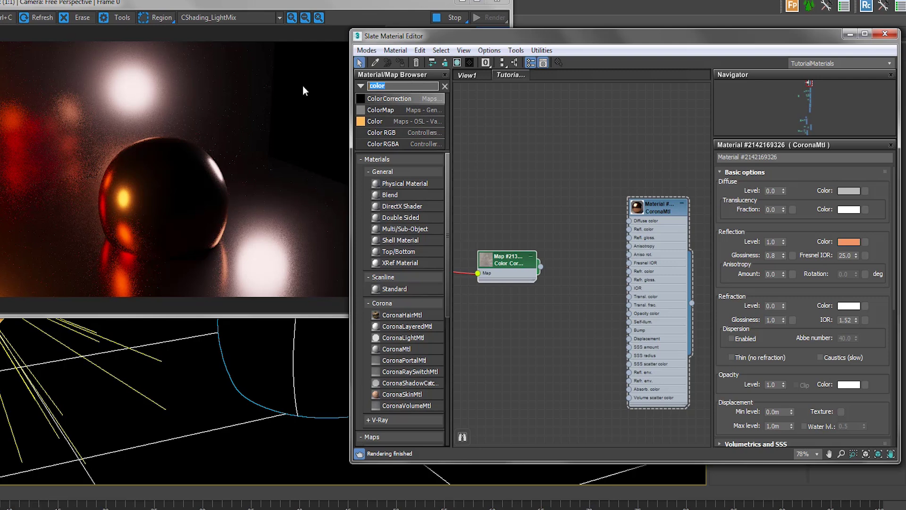
# Add an Output map after the Color Correction and connect it to the material's reflection glossiness
pyautogui.write('out')
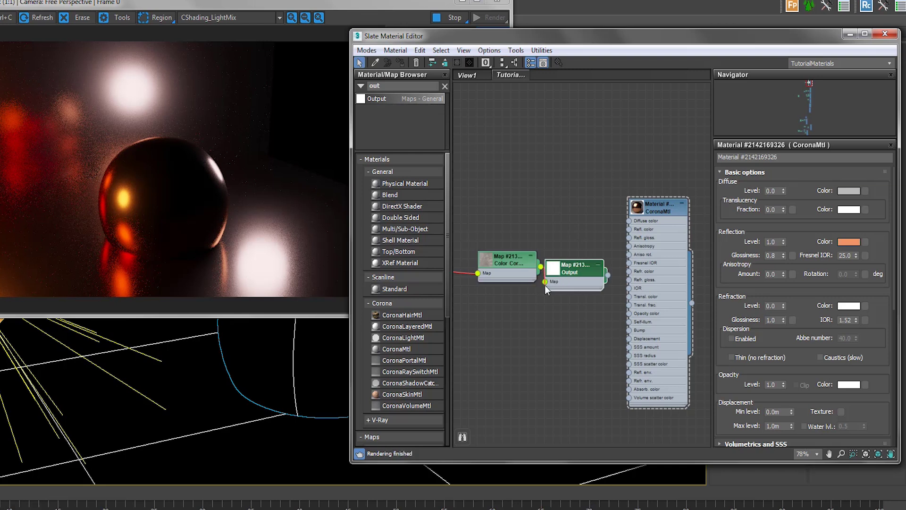
pyautogui.write('l')
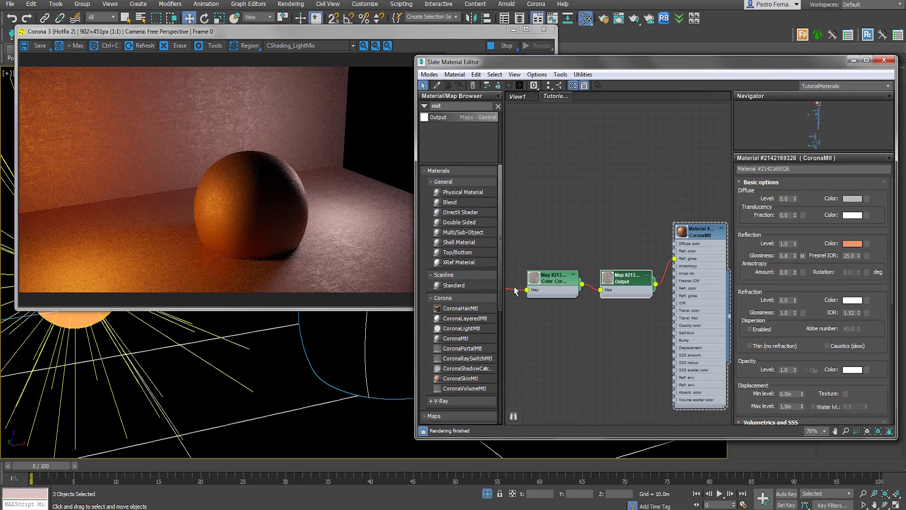
pyautogui.click(628, 238)
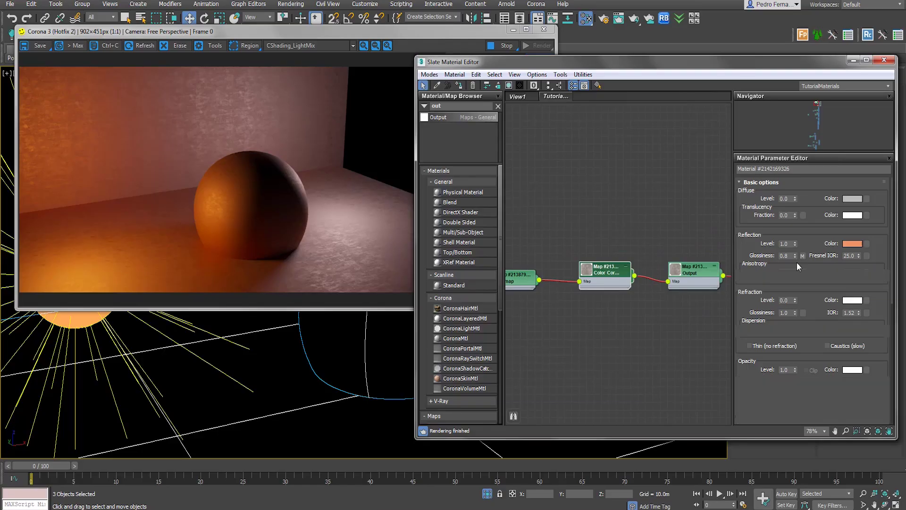
# Set the Color Correction's saturation to -100 and expand the previews of the Color Correction and Output nodes
pyautogui.click(588, 272)
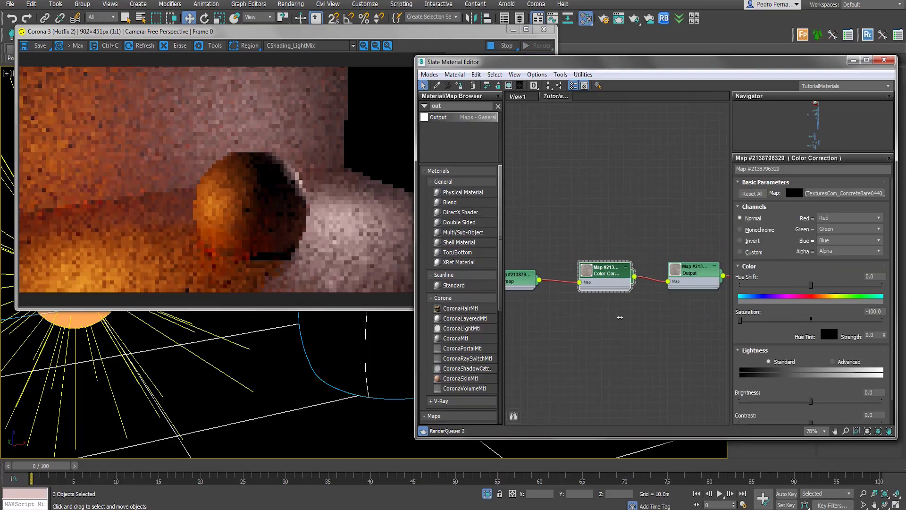
pyautogui.doubleClick(590, 272)
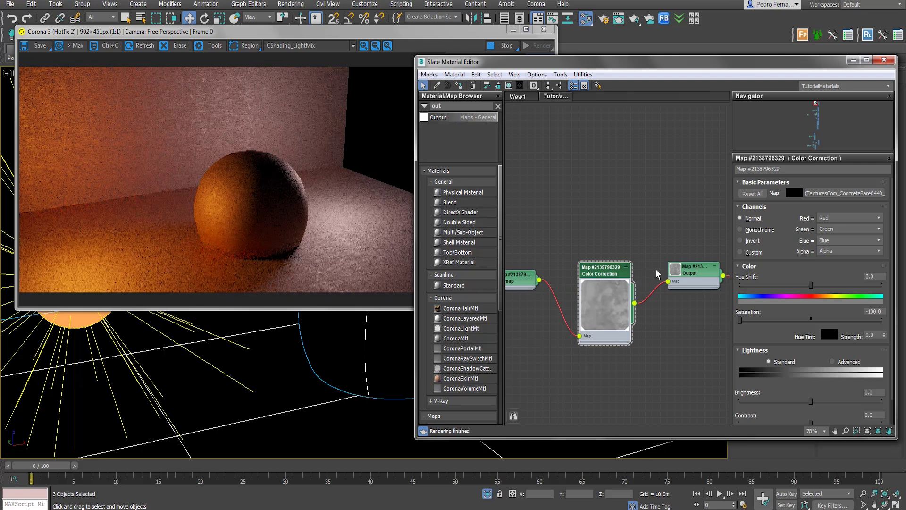
pyautogui.moveTo(656, 274); pyautogui.dragTo(627, 275, button='middle')
pyautogui.doubleClick(620, 272)
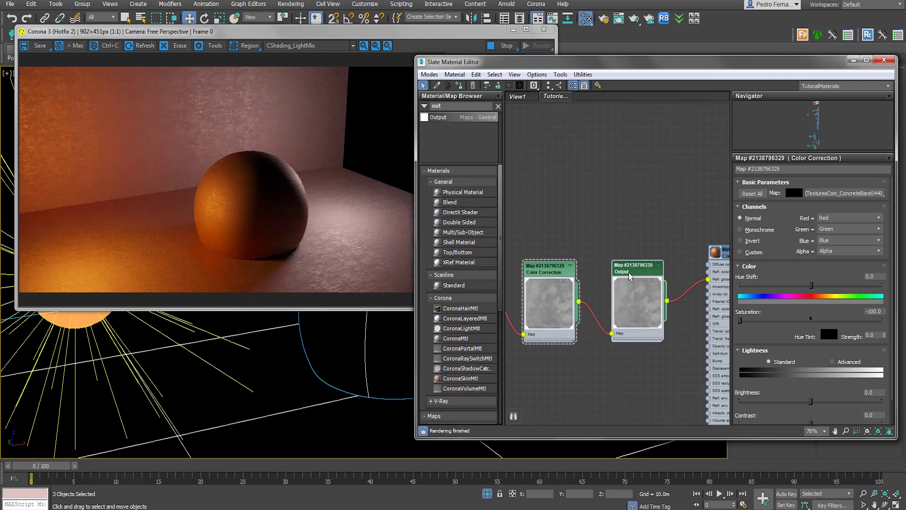
# Set the Output map's RGB Offset to -1.0 and its RGB Level to 4.0
pyautogui.moveTo(655, 283); pyautogui.dragTo(598, 275, button='middle')
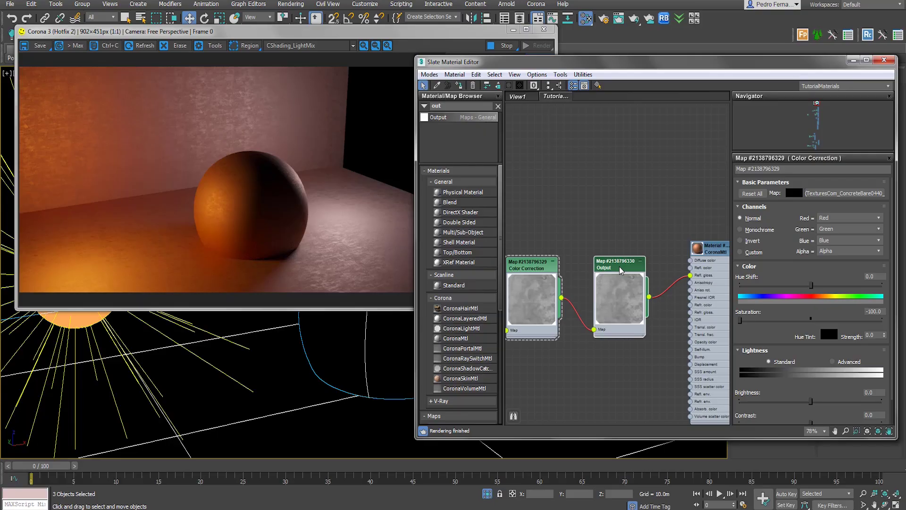
pyautogui.click(619, 266)
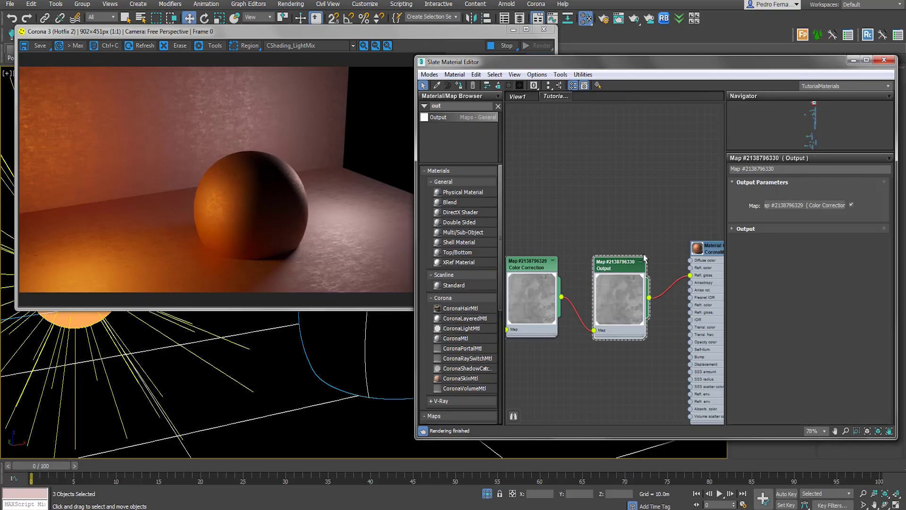
pyautogui.moveTo(570, 267)
pyautogui.mouseDown(button='middle')
pyautogui.moveTo(527, 269)
pyautogui.moveTo(552, 267)
pyautogui.mouseUp(button='middle')
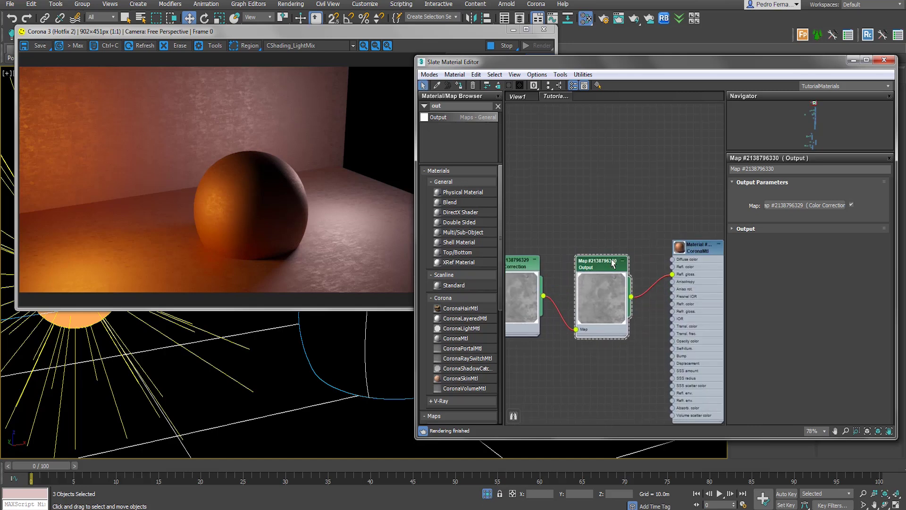
pyautogui.click(774, 230)
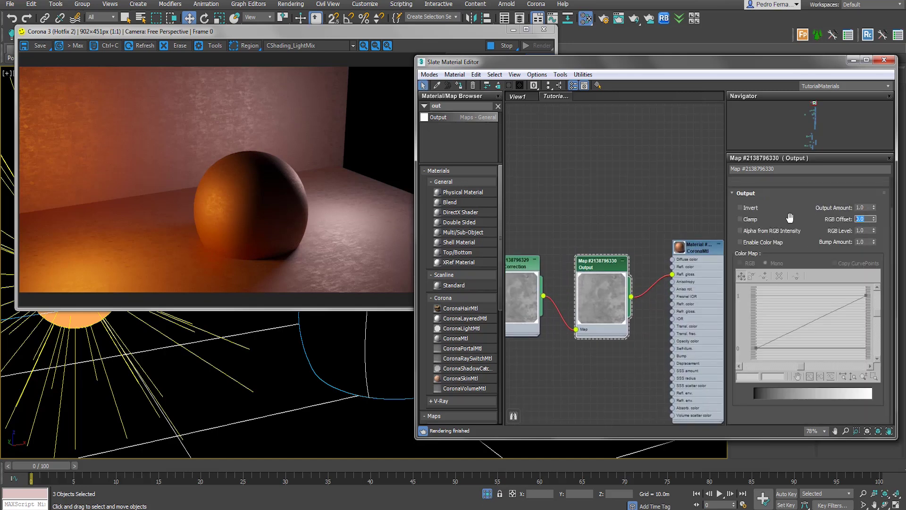
pyautogui.press('Return')
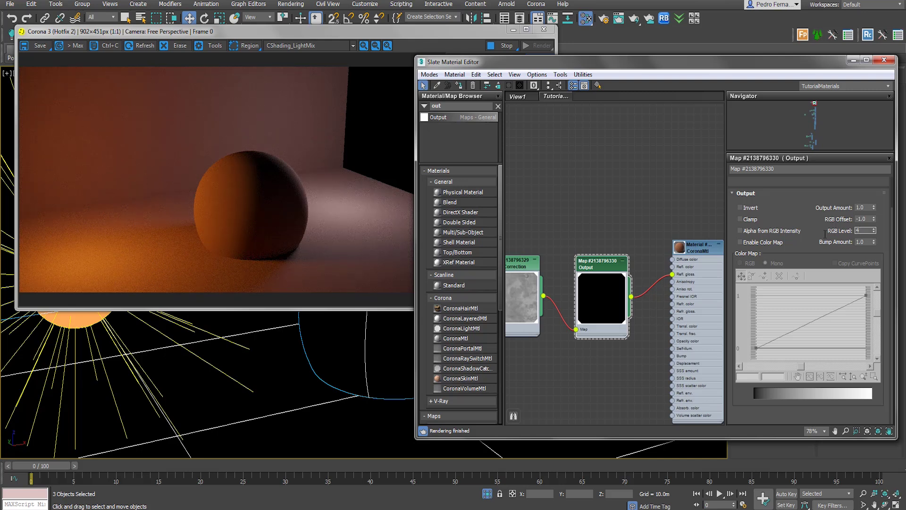
pyautogui.press('Return')
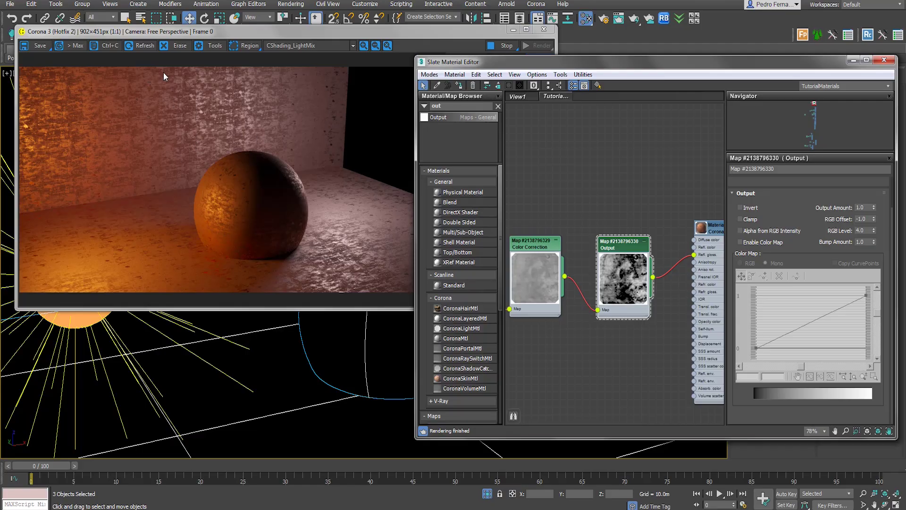
# Raise the Output map's RGB Level to 5.0
pyautogui.doubleClick(864, 230)
pyautogui.write('5')
pyautogui.press('Return')
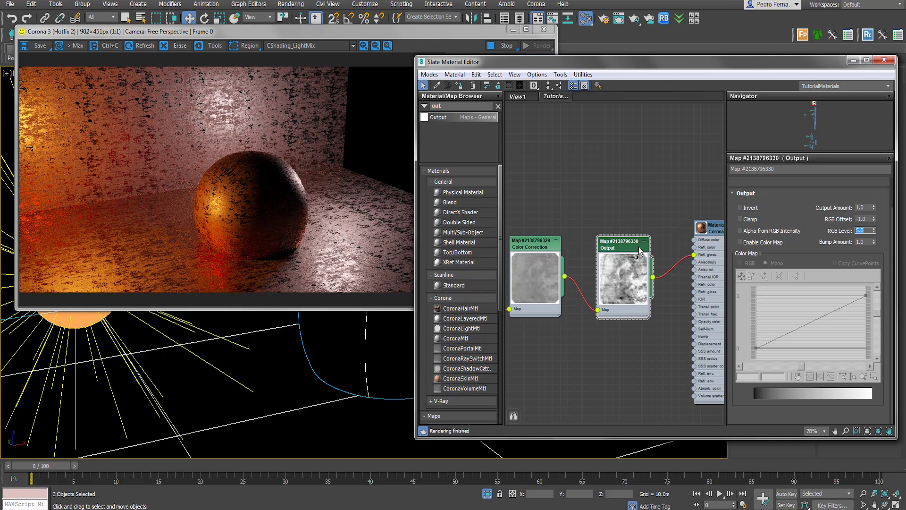
# Set the CoronaMtl's reflection glossiness map amount to 10 and inspect the sphere's surface up close
pyautogui.moveTo(640, 251); pyautogui.dragTo(575, 241, button='middle')
pyautogui.doubleClick(670, 268)
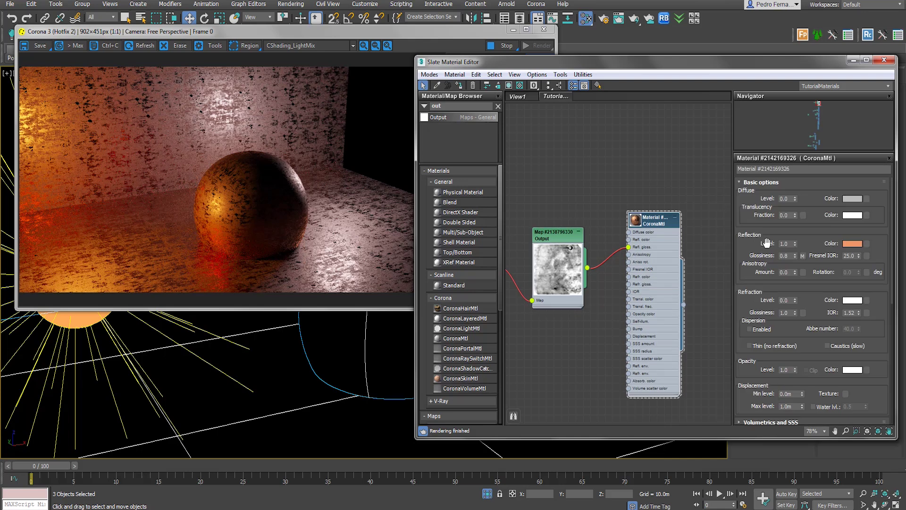
pyautogui.scroll(-3, 775, 372)
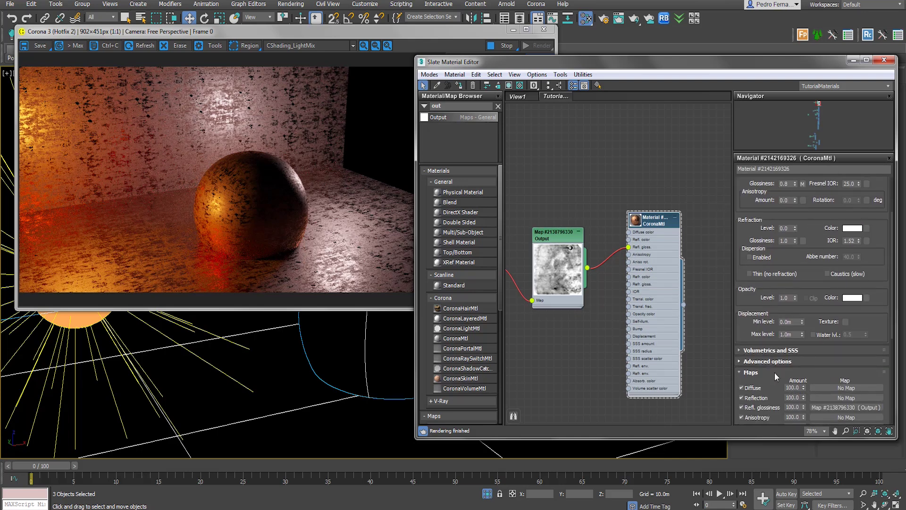
pyautogui.moveTo(767, 386); pyautogui.dragTo(778, 310)
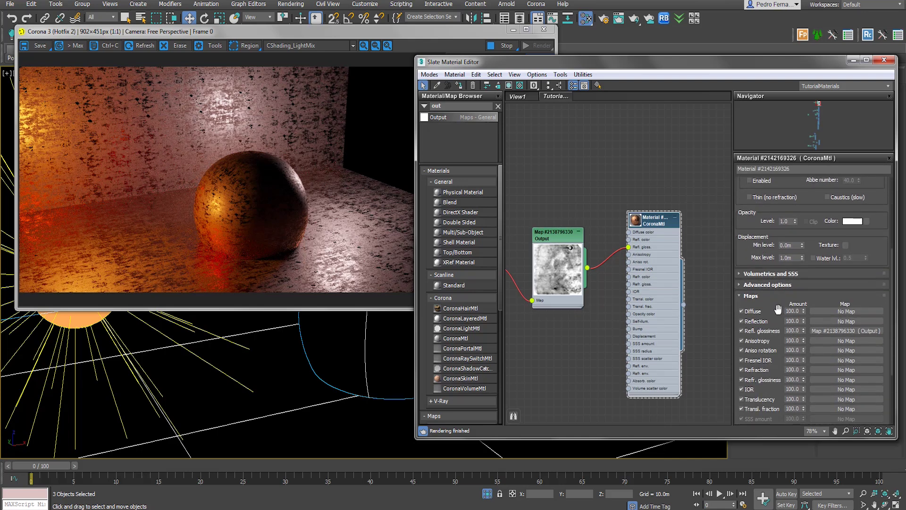
pyautogui.click(794, 330)
pyautogui.write('10')
pyautogui.press('Return')
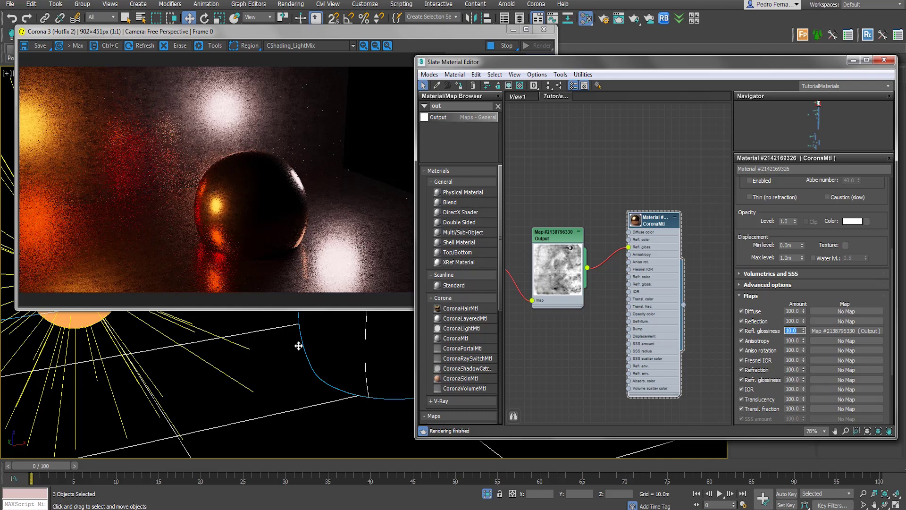
pyautogui.moveTo(299, 348); pyautogui.dragTo(250, 360, button='middle')
pyautogui.scroll(5, 283, 354)
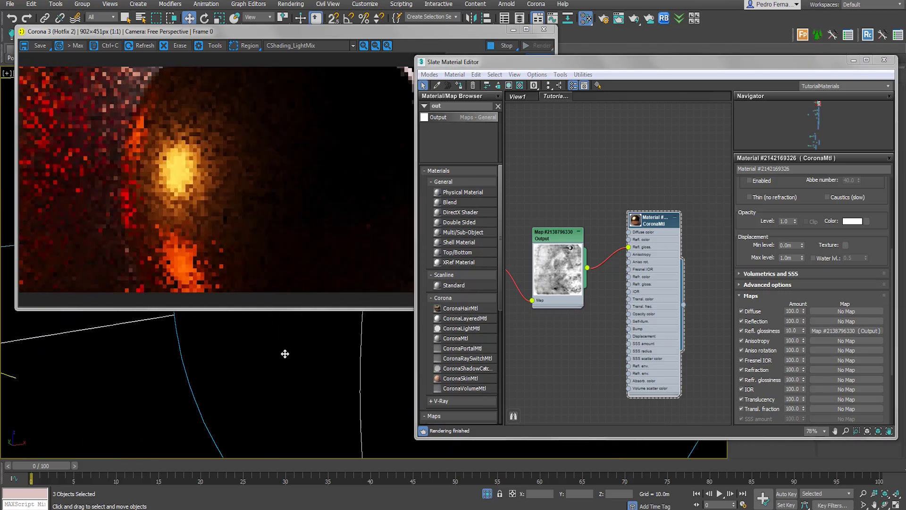
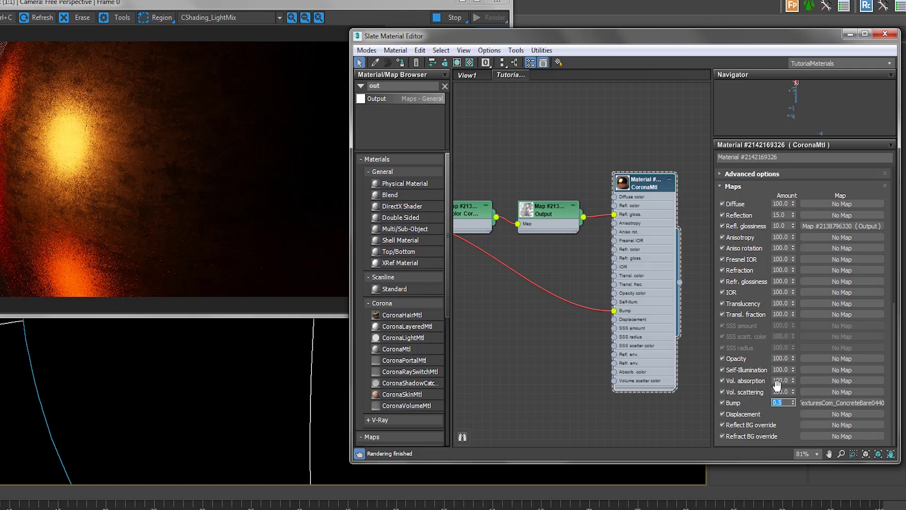
pyautogui.scroll(-2, 595, 275)
pyautogui.moveTo(596, 275); pyautogui.dragTo(522, 269, button='middle')
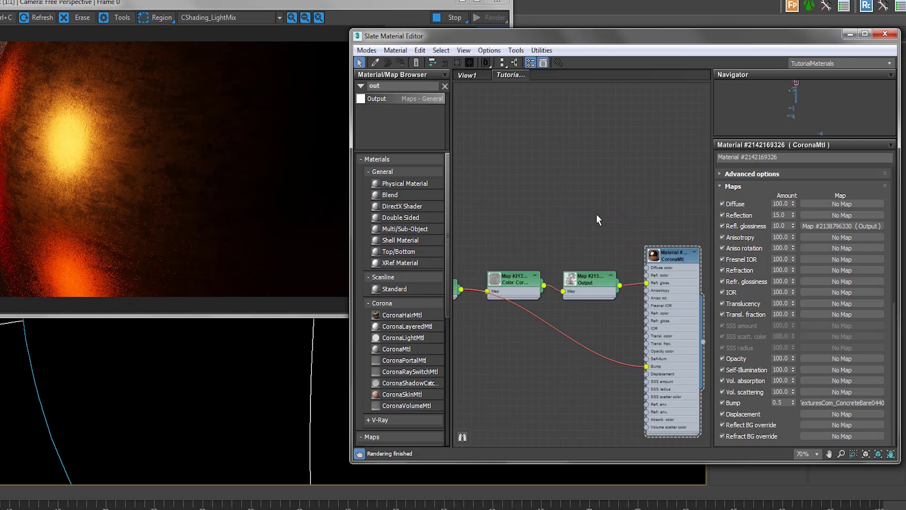
pyautogui.scroll(3, 596, 257)
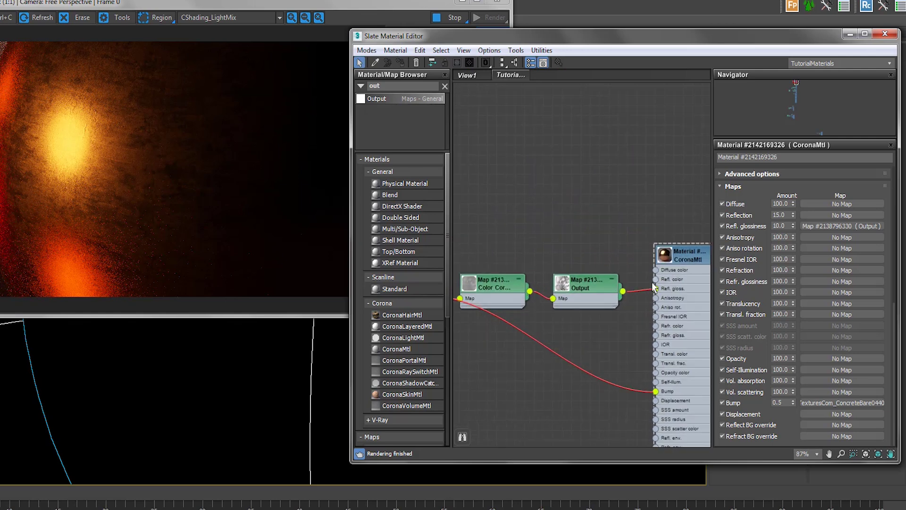
# Duplicate the Output map fed by the Color Correction and connect the copy to the CoronaMtl's reflection color
pyautogui.moveTo(589, 296); pyautogui.dragTo(660, 285)
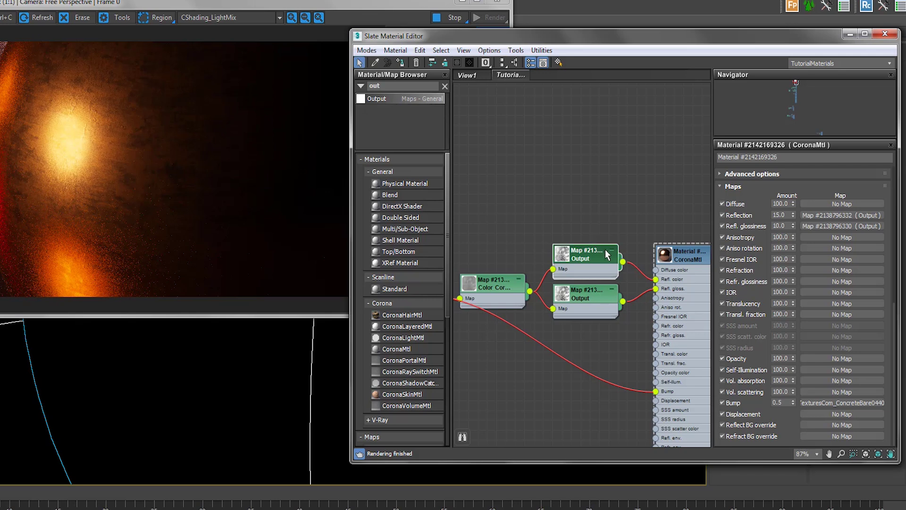
pyautogui.moveTo(605, 249); pyautogui.dragTo(560, 228, button='middle')
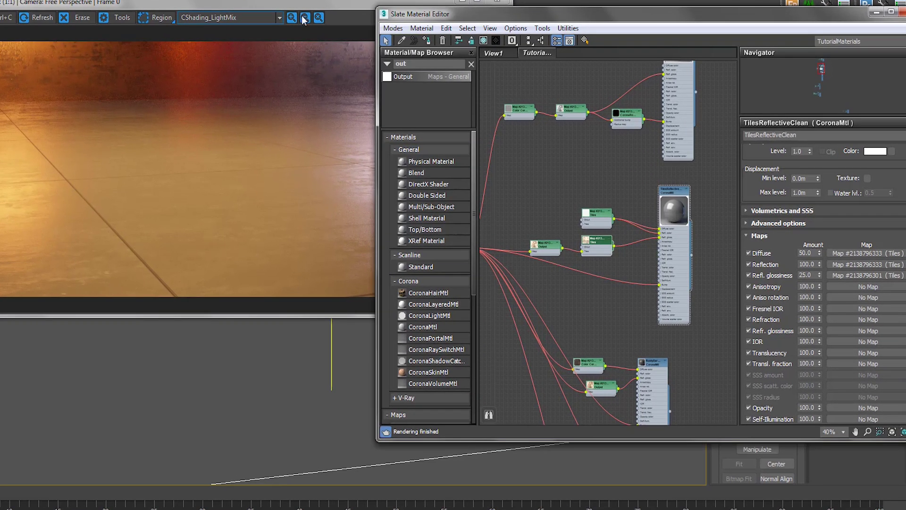
# Examine the tile and grout settings of the Tiles map feeding TilesReflectiveClean's diffuse and reflection color
pyautogui.moveTo(312, 7); pyautogui.dragTo(288, 19)
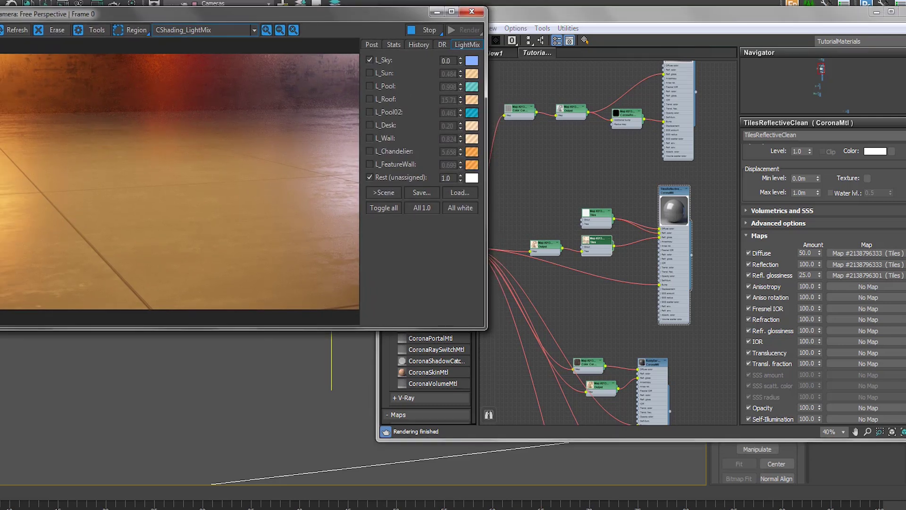
pyautogui.click(694, 256)
pyautogui.scroll(3, 650, 244)
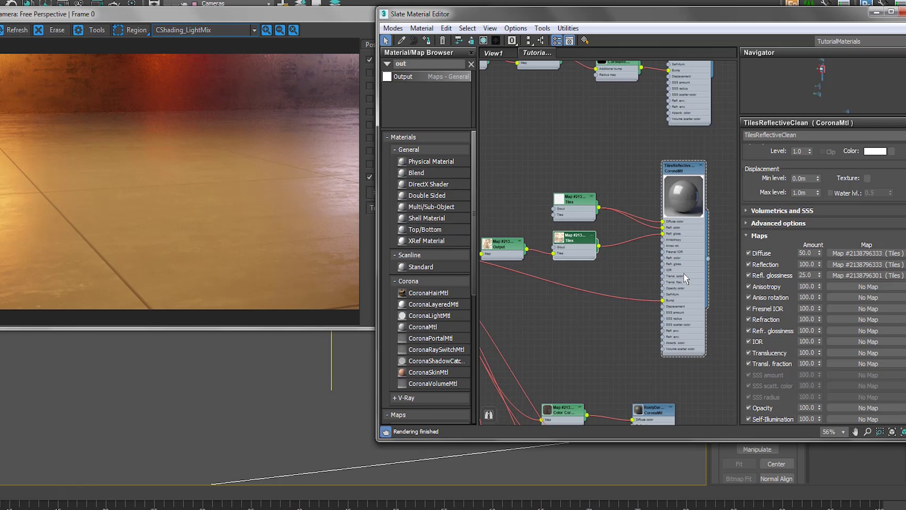
pyautogui.moveTo(683, 273); pyautogui.dragTo(660, 287, button='middle')
pyautogui.scroll(2, 623, 246)
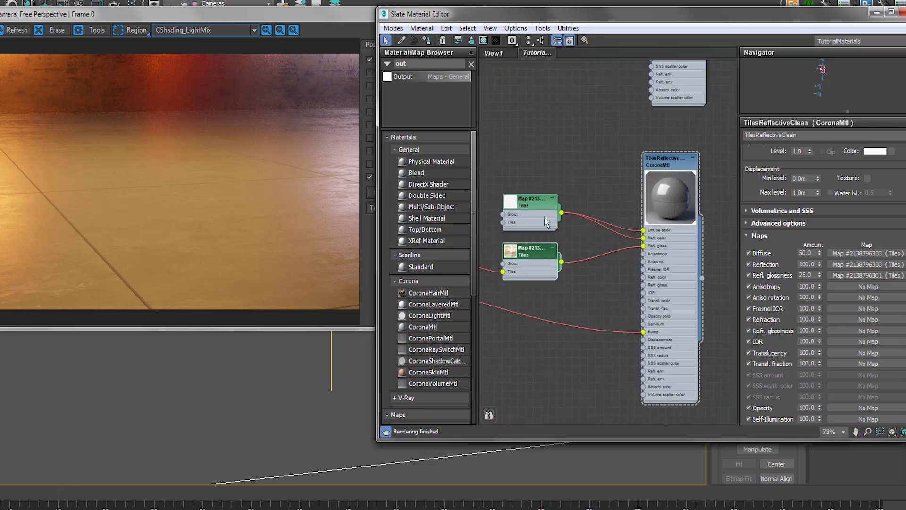
pyautogui.doubleClick(522, 212)
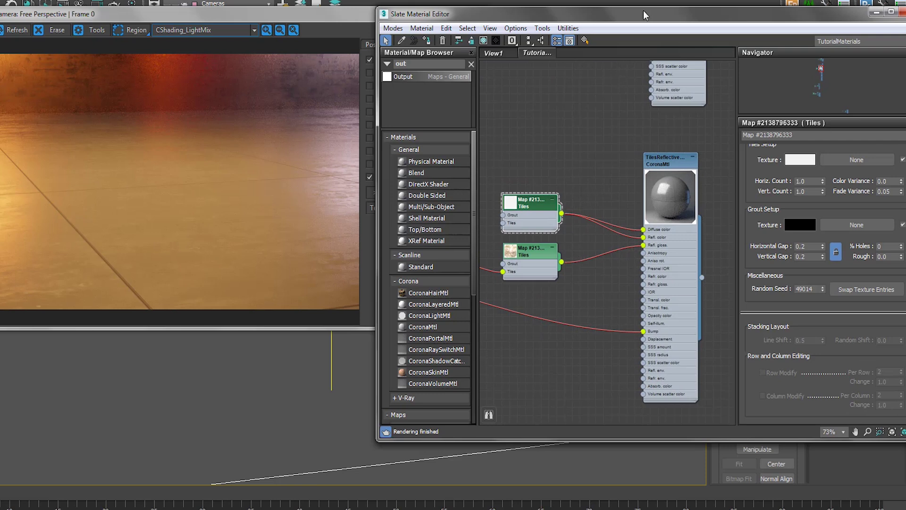
pyautogui.moveTo(645, 15); pyautogui.dragTo(617, 15)
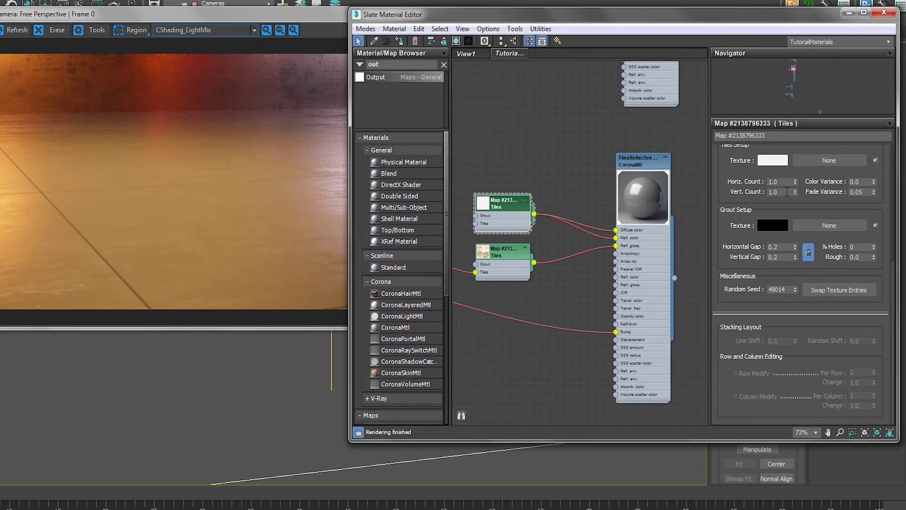
pyautogui.scroll(2, 737, 177)
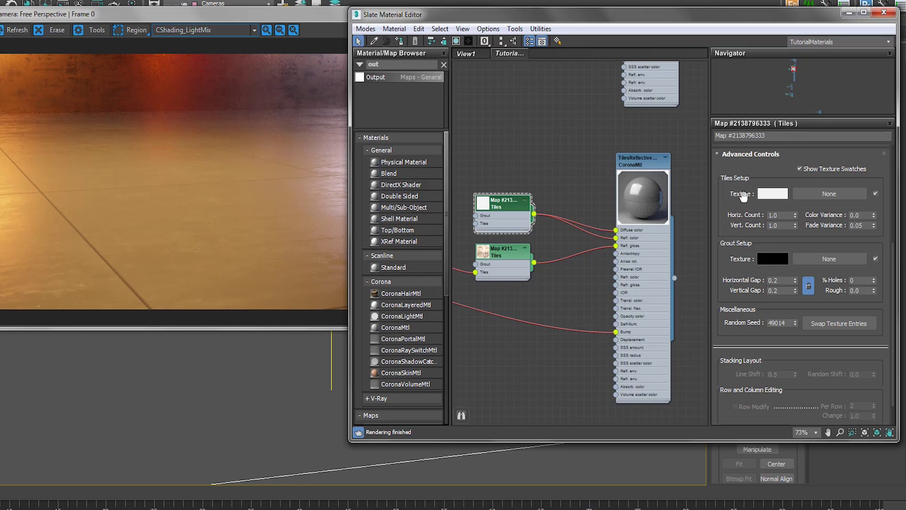
# Review TilesReflectiveClean's basic diffuse and reflection options and its diffuse and reflection map amounts
pyautogui.click(652, 262)
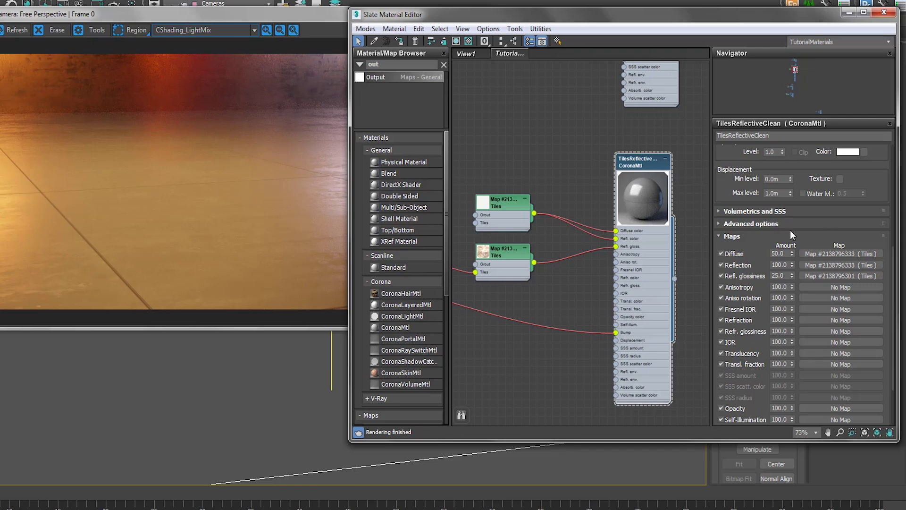
pyautogui.scroll(5, 768, 200)
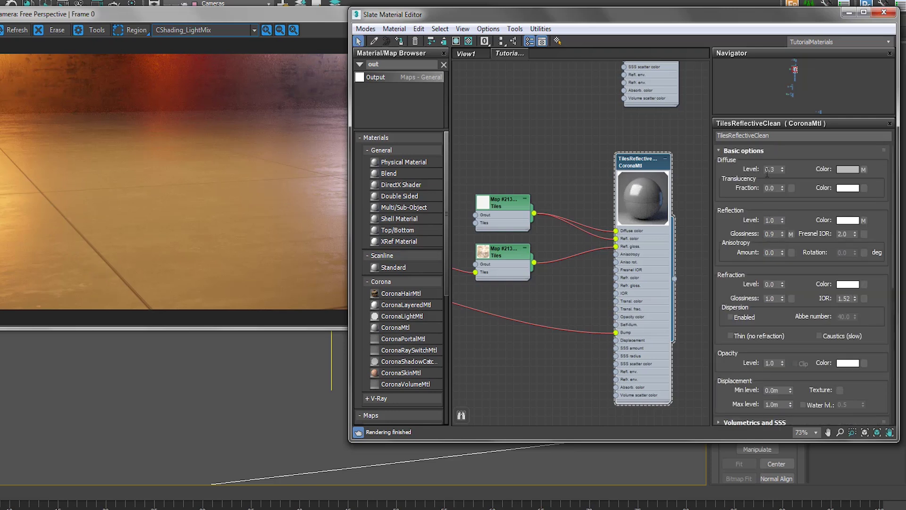
pyautogui.scroll(-4, 812, 191)
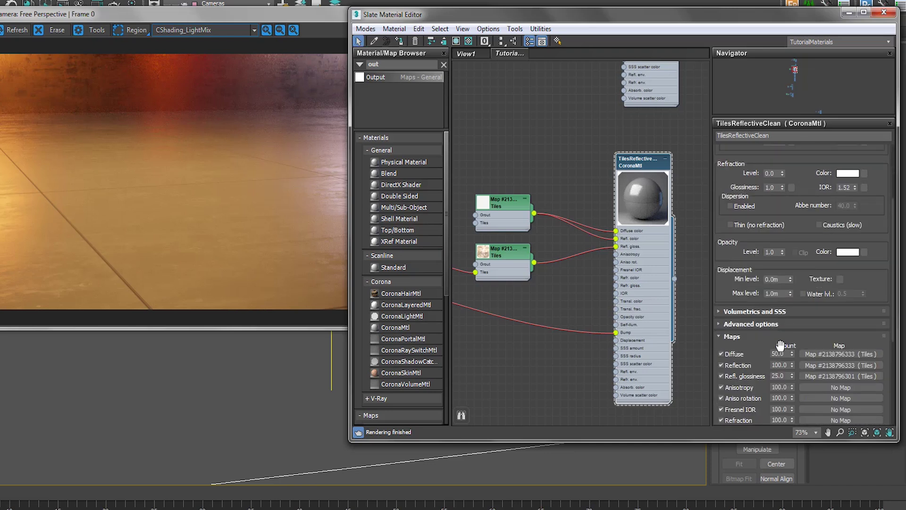
pyautogui.moveTo(785, 354); pyautogui.dragTo(759, 355)
pyautogui.doubleClick(784, 366)
# Examine the Output map and the pattern, tile and grout settings of the Tiles map driving TilesReflectiveClean's reflection glossiness
pyautogui.moveTo(540, 262); pyautogui.dragTo(489, 281, button='middle')
pyautogui.scroll(-1, 586, 264)
pyautogui.scroll(3, 607, 258)
pyautogui.scroll(-3, 607, 258)
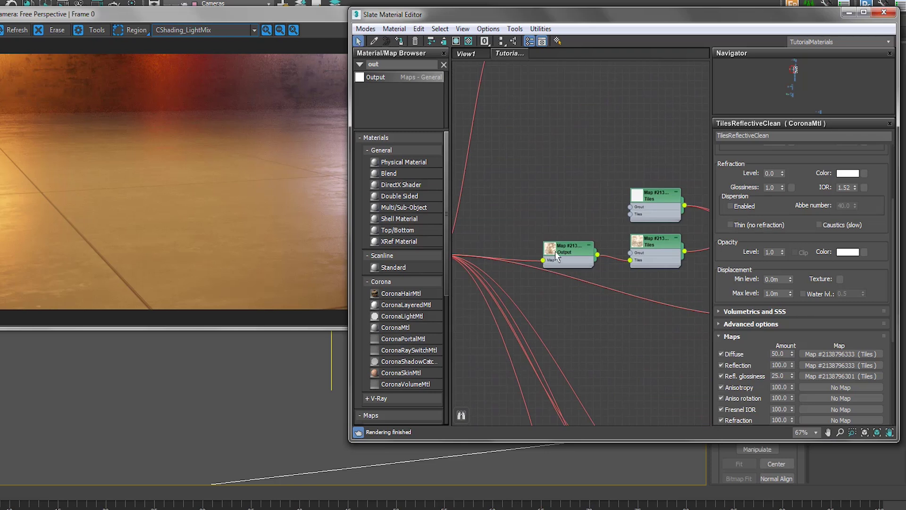
pyautogui.moveTo(556, 273); pyautogui.dragTo(556, 259, button='middle')
pyautogui.doubleClick(559, 263)
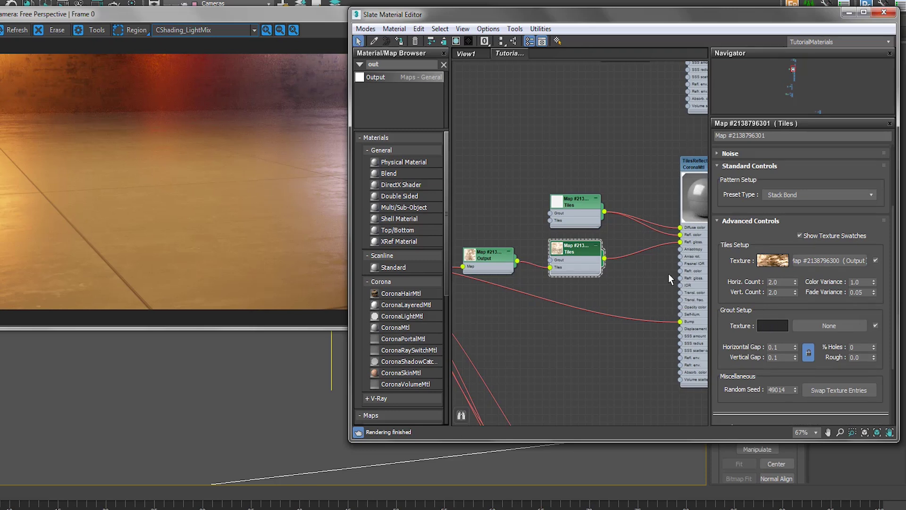
pyautogui.scroll(2, 658, 272)
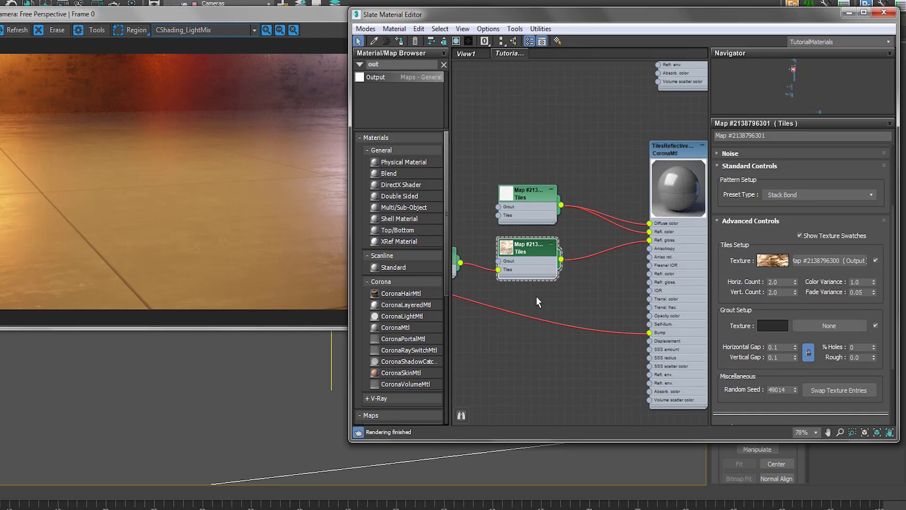
# Trace the concrete bitmap's connection to TilesReflectiveClean, check the bump amount and compare it with the rendered floor
pyautogui.scroll(-4, 536, 296)
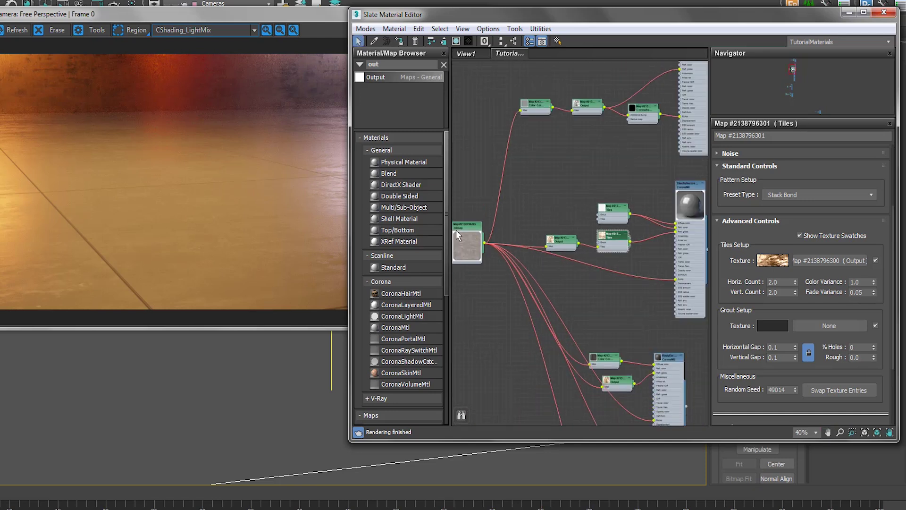
pyautogui.scroll(3, 641, 272)
pyautogui.click(648, 284)
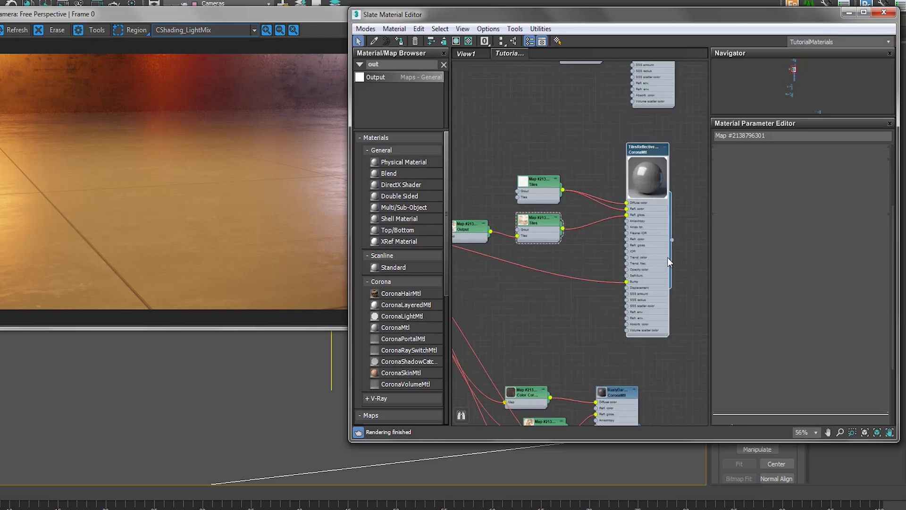
pyautogui.scroll(-5, 783, 210)
pyautogui.scroll(-3, 795, 227)
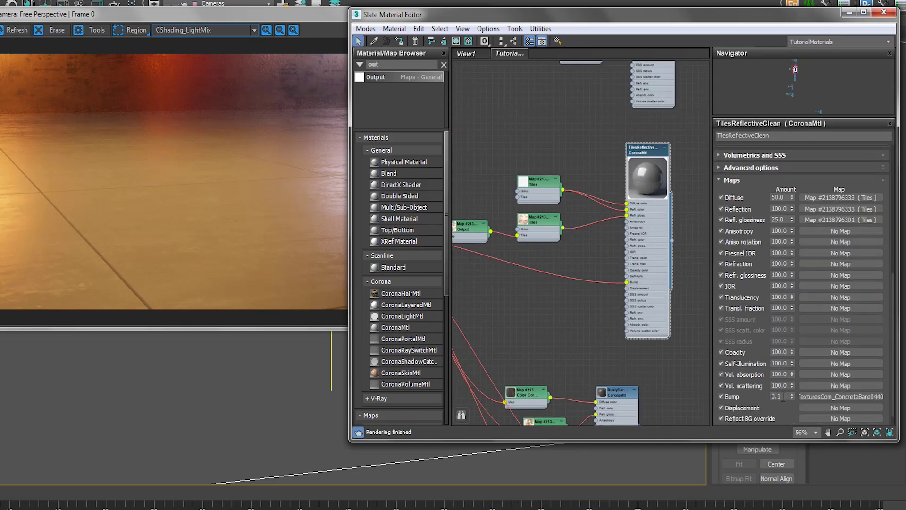
pyautogui.click(123, 173)
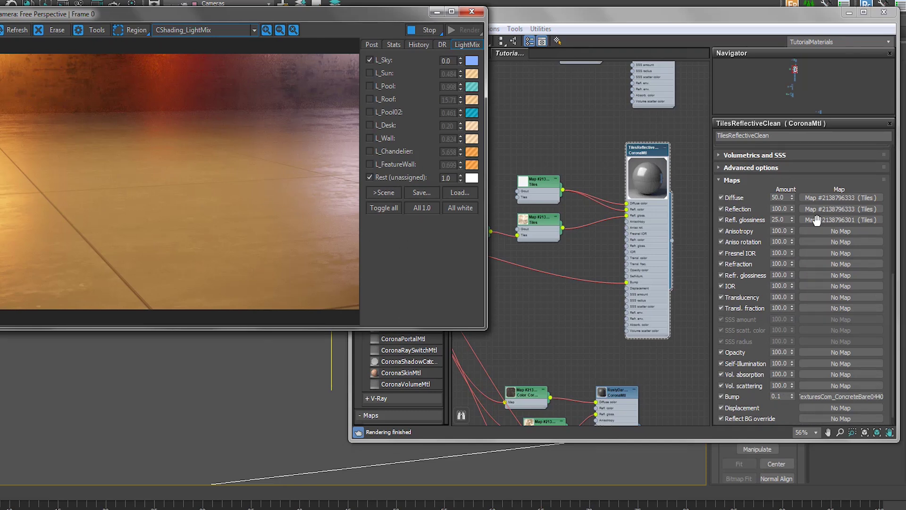
pyautogui.click(827, 240)
pyautogui.scroll(-2, 686, 225)
pyautogui.scroll(2, 512, 258)
# Follow the concrete bitmap through the Output map into the glossiness Tiles map and review its grout setup
pyautogui.moveTo(481, 257); pyautogui.dragTo(513, 259, button='middle')
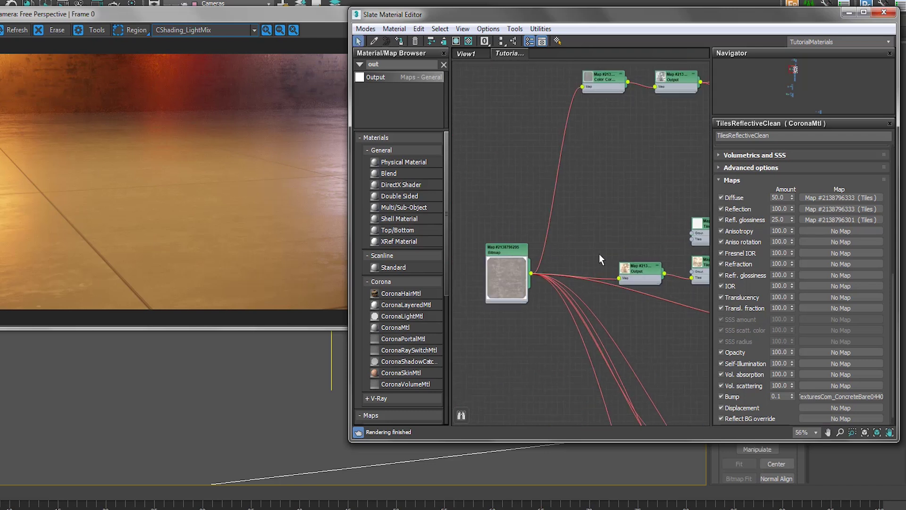
pyautogui.moveTo(599, 254); pyautogui.dragTo(531, 258, button='middle')
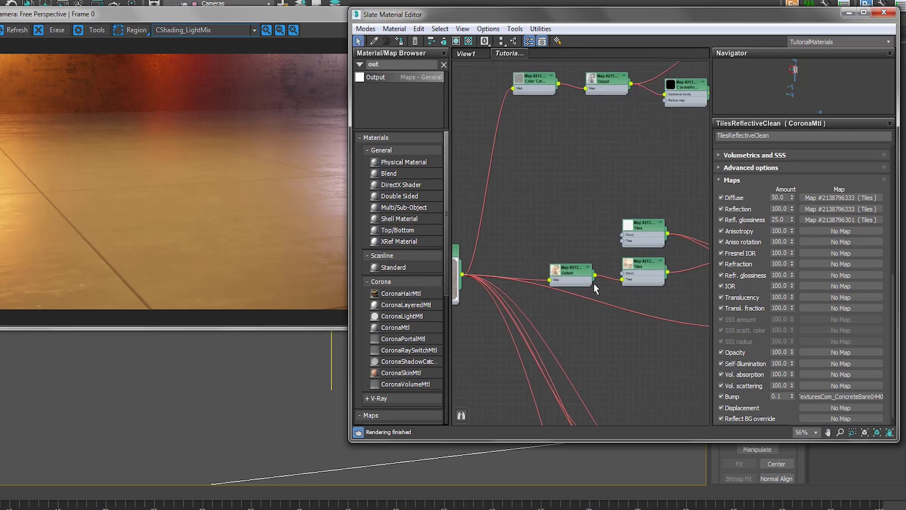
pyautogui.moveTo(594, 285); pyautogui.dragTo(537, 283, button='middle')
pyautogui.scroll(2, 593, 283)
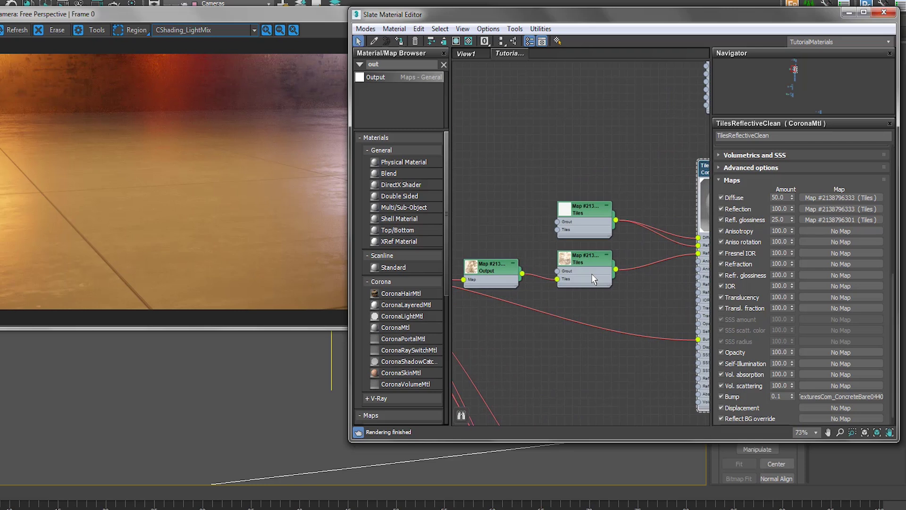
pyautogui.doubleClick(592, 278)
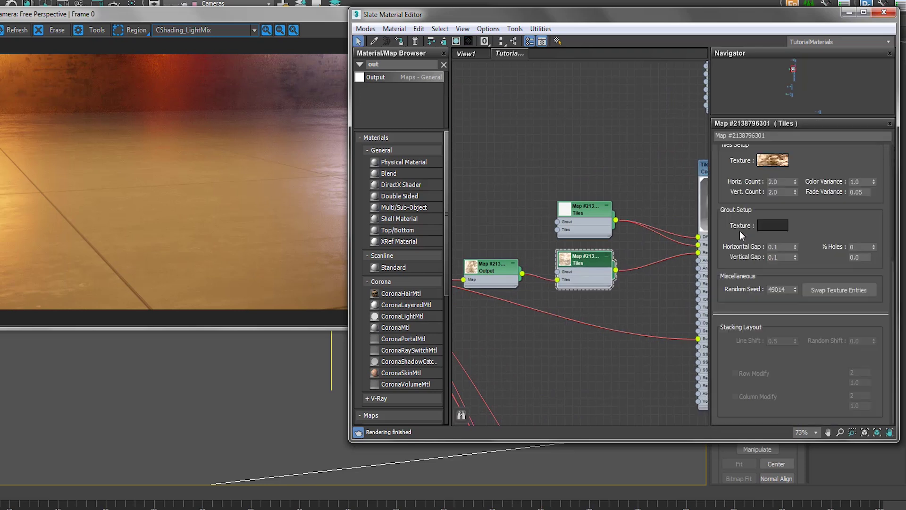
pyautogui.scroll(1, 790, 206)
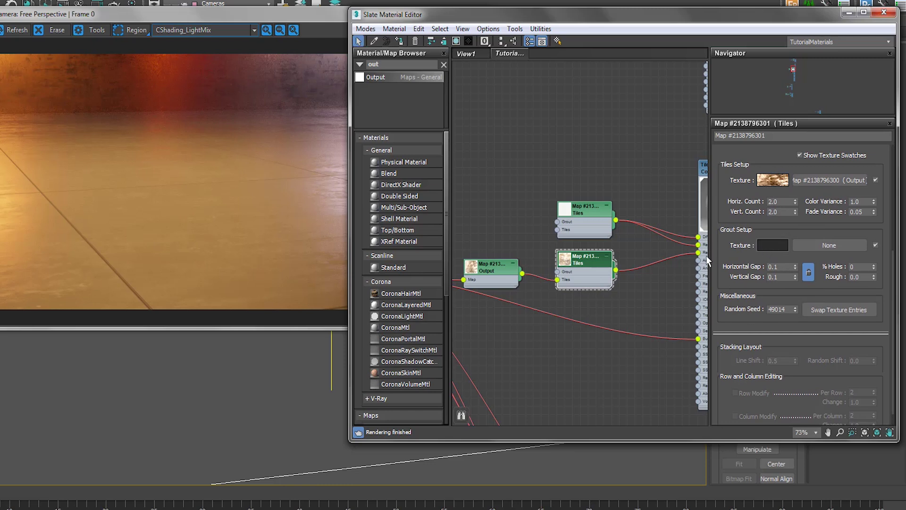
# Compare TilesReflectiveClean's base reflection glossiness with the amount of its glossiness map
pyautogui.moveTo(706, 255); pyautogui.dragTo(652, 245, button='middle')
pyautogui.doubleClick(666, 271)
pyautogui.scroll(-5, 789, 223)
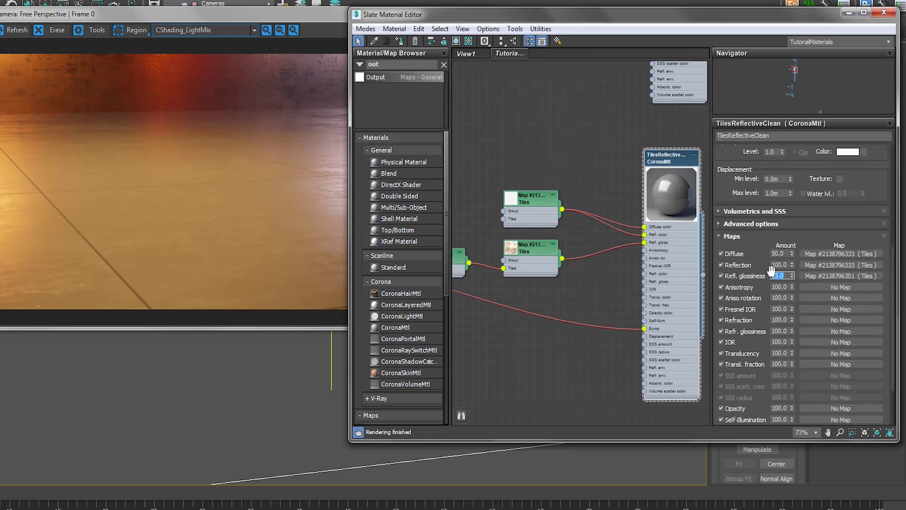
pyautogui.scroll(8, 785, 226)
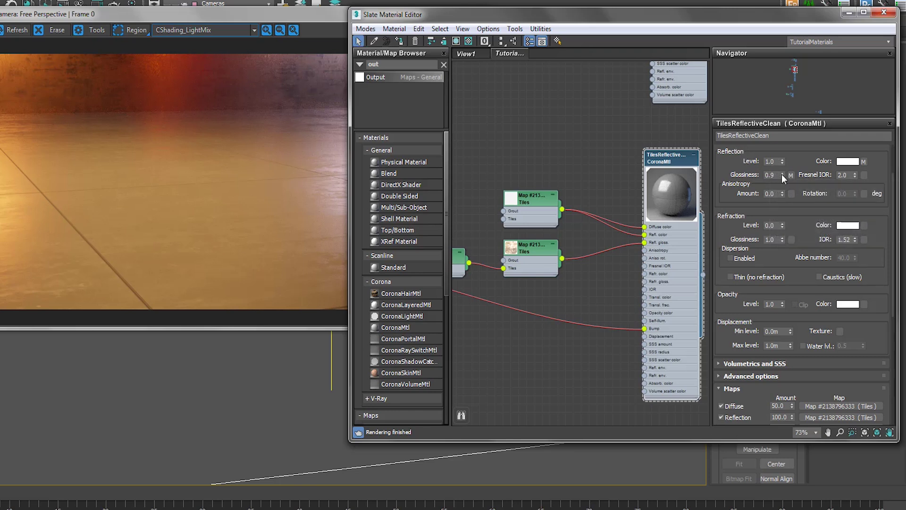
pyautogui.scroll(-9, 799, 298)
pyautogui.scroll(-1, 547, 260)
# Find the RustyDarkMetalDirty material below the tile network and open its parameters
pyautogui.moveTo(547, 260); pyautogui.dragTo(571, 252, button='middle')
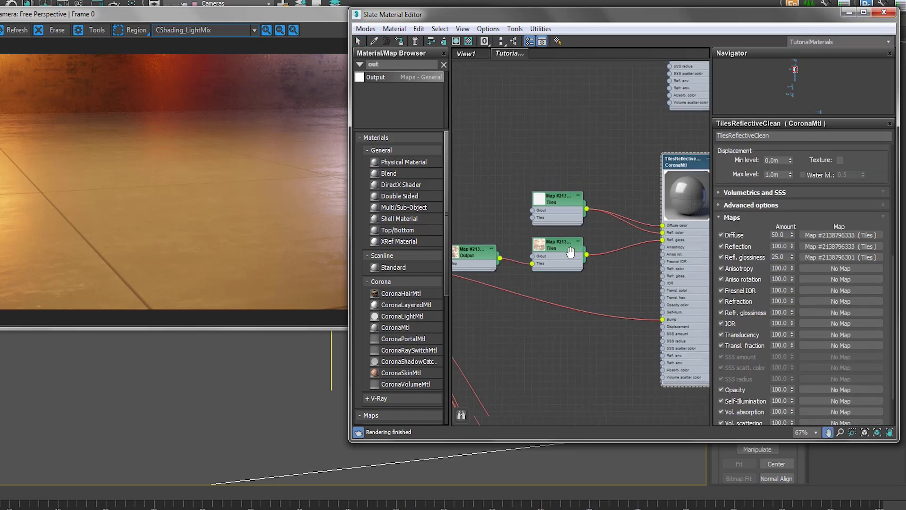
pyautogui.scroll(-2, 571, 252)
pyautogui.moveTo(486, 255); pyautogui.dragTo(536, 254, button='middle')
pyautogui.moveTo(494, 232); pyautogui.dragTo(375, 211, button='middle')
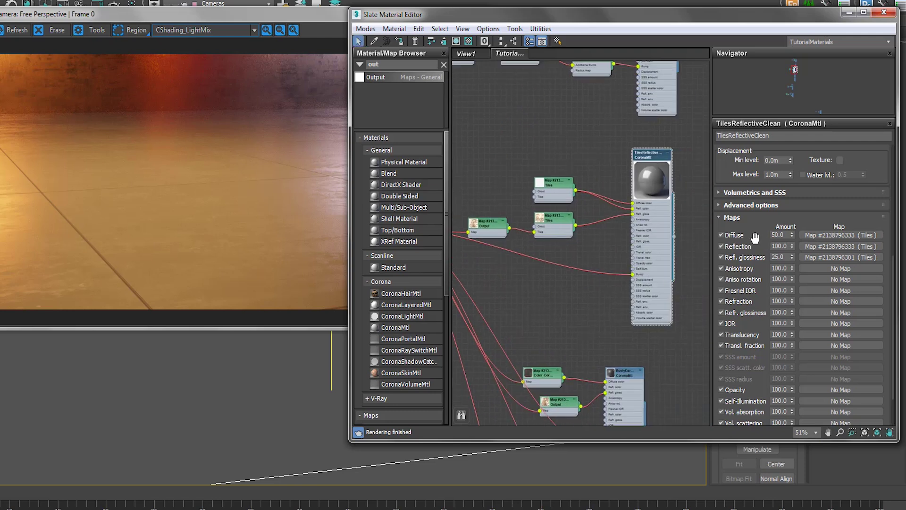
pyautogui.scroll(-3, 755, 238)
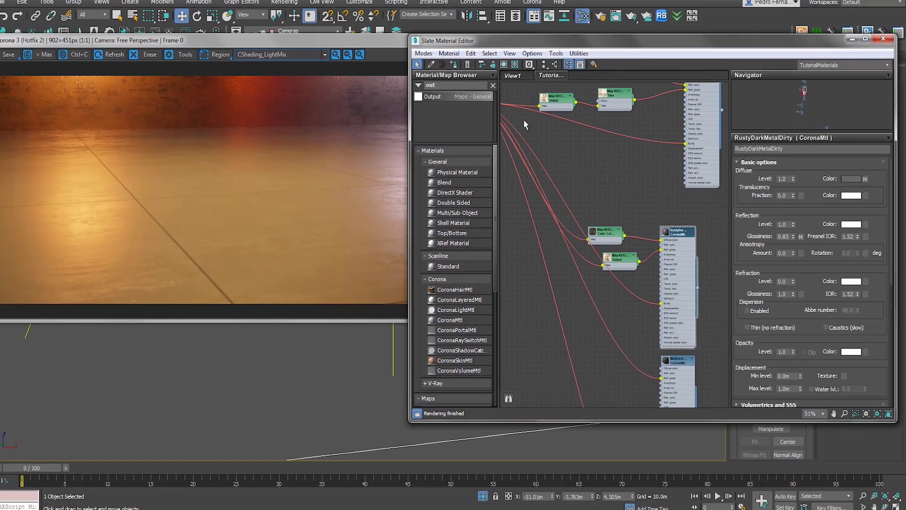
# Bring the sphere into view in the viewport and assign RustyDarkMetalDirty to it for a close-up render
pyautogui.moveTo(330, 40); pyautogui.dragTo(250, 213)
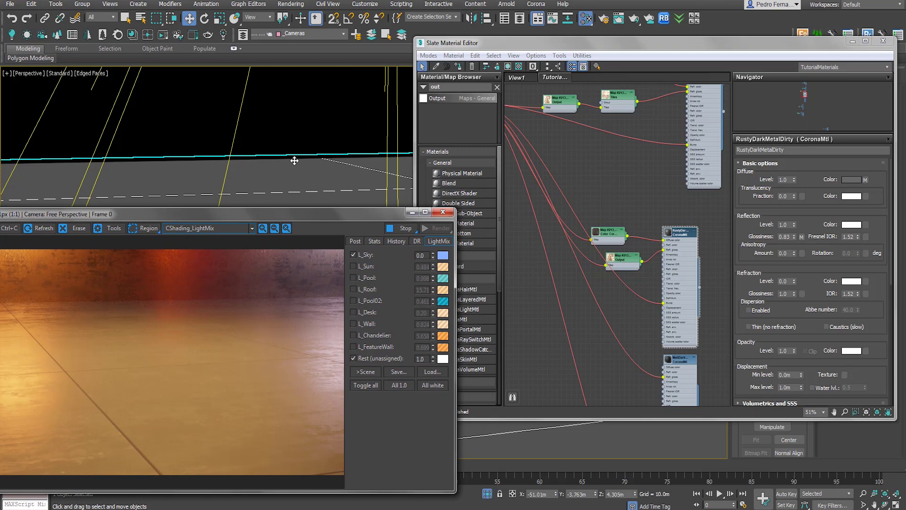
pyautogui.keyDown('alt'); pyautogui.moveTo(320, 132); pyautogui.dragTo(274, 153, button='middle'); pyautogui.keyUp('alt')
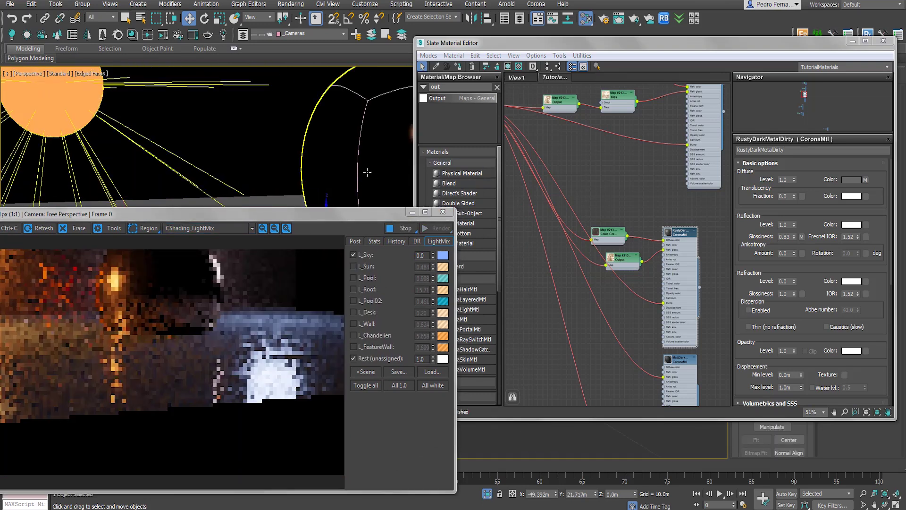
pyautogui.click(696, 270)
pyautogui.moveTo(694, 265)
pyautogui.mouseDown()
pyautogui.moveTo(500, 73)
pyautogui.moveTo(451, 76)
pyautogui.moveTo(346, 112)
pyautogui.mouseUp()
pyautogui.scroll(6, 329, 145)
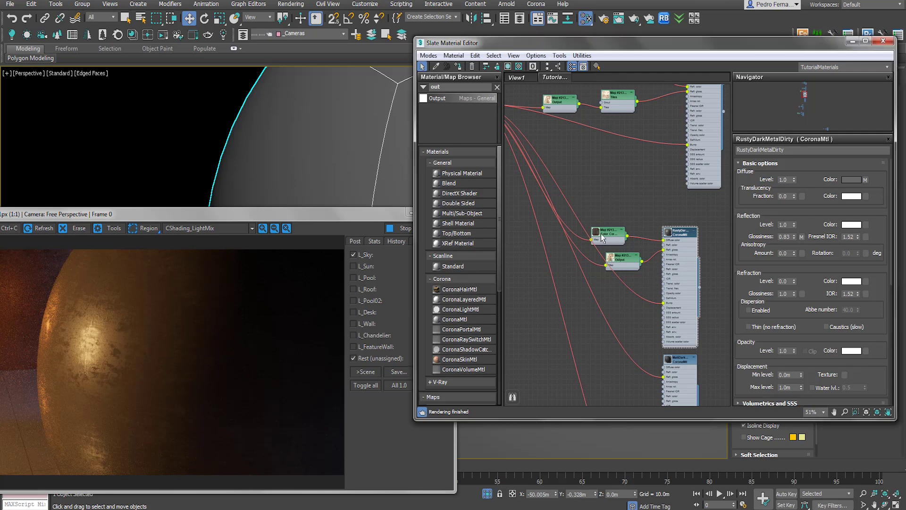
# Move the concrete bitmap node down beside the maps of the RustyDarkMetalDirty network
pyautogui.scroll(-3, 595, 236)
pyautogui.moveTo(541, 166); pyautogui.dragTo(534, 257)
pyautogui.scroll(3, 699, 283)
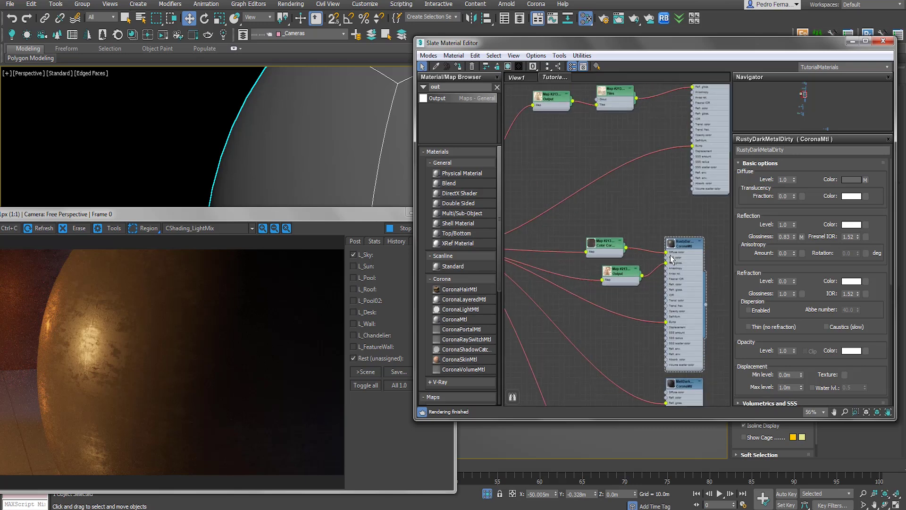
pyautogui.scroll(-1, 671, 259)
pyautogui.moveTo(671, 258); pyautogui.dragTo(740, 264, button='middle')
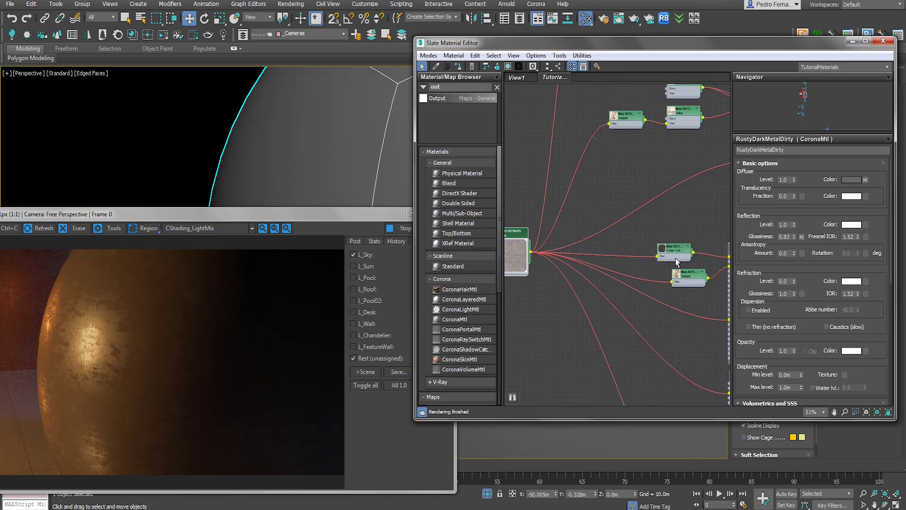
# Open the Color Correction map feeding RustyDarkMetalDirty's diffuse color and examine its advanced lightness settings
pyautogui.scroll(2, 677, 262)
pyautogui.doubleClick(640, 244)
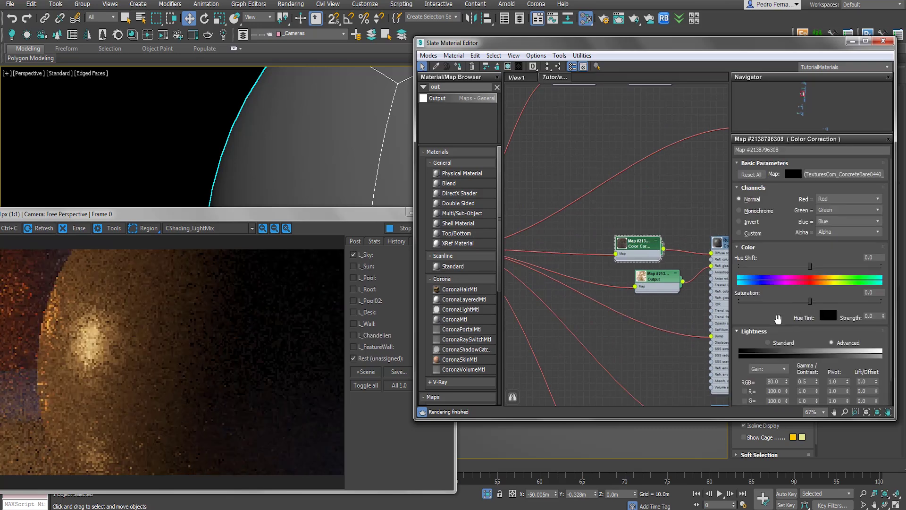
pyautogui.scroll(-2, 797, 316)
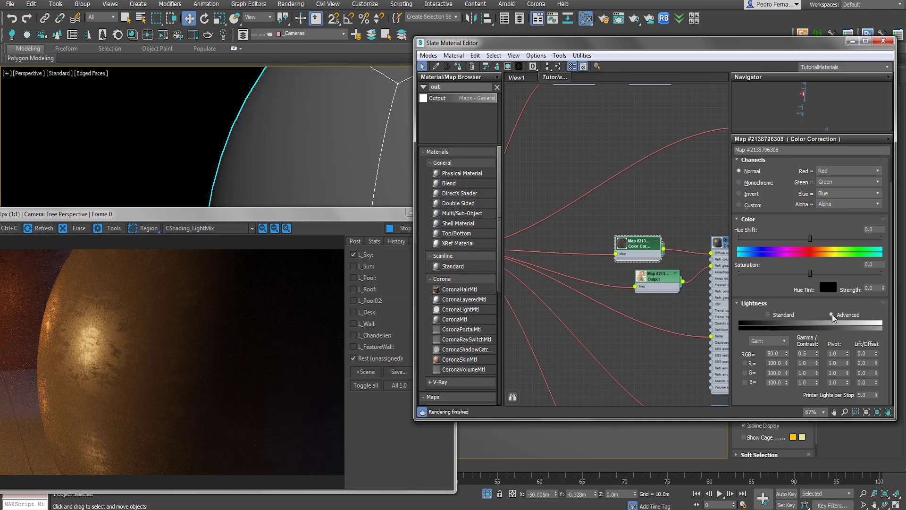
# Check the RGB gain and gamma in the advanced lightness settings of the diffuse Color Correction map
pyautogui.doubleClick(769, 353)
pyautogui.press('Tab')
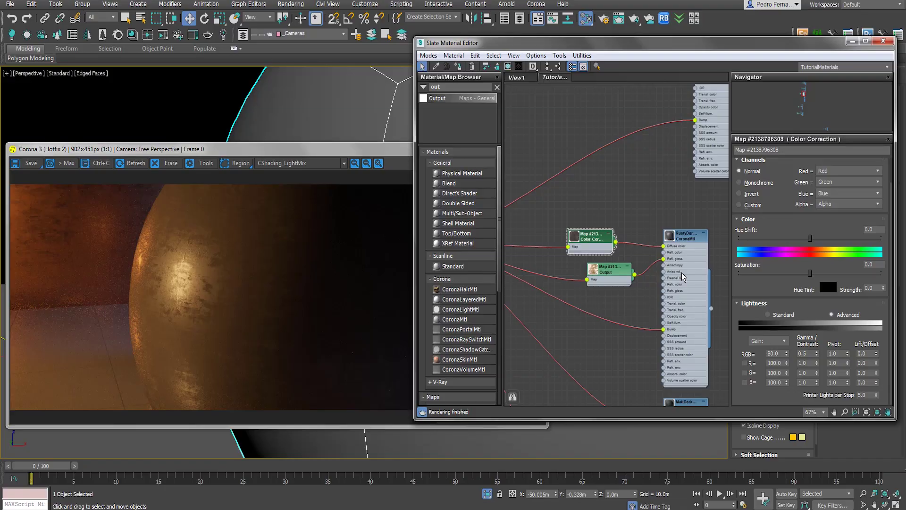
# Open the RustyDarkMetalDirty material's parameters and check its reflection glossiness value
pyautogui.click(680, 266)
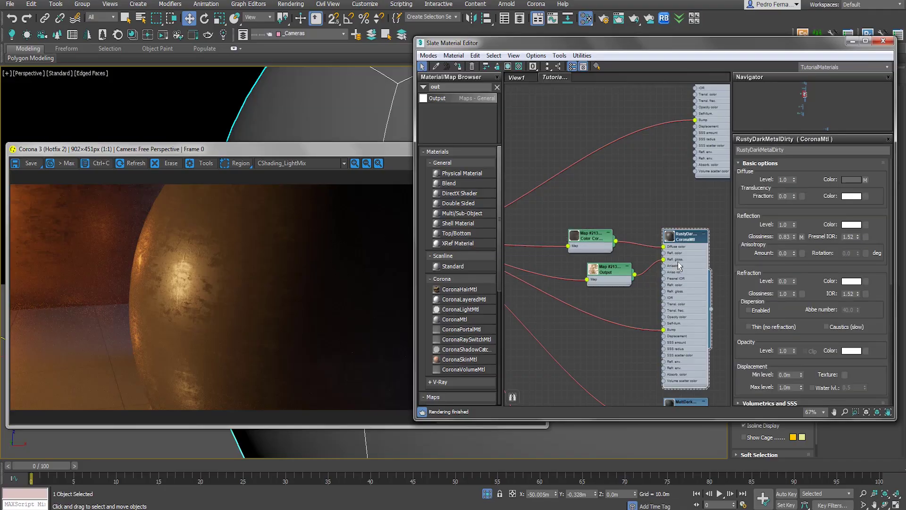
pyautogui.scroll(-2, 679, 267)
pyautogui.moveTo(545, 263); pyautogui.dragTo(574, 276, button='middle')
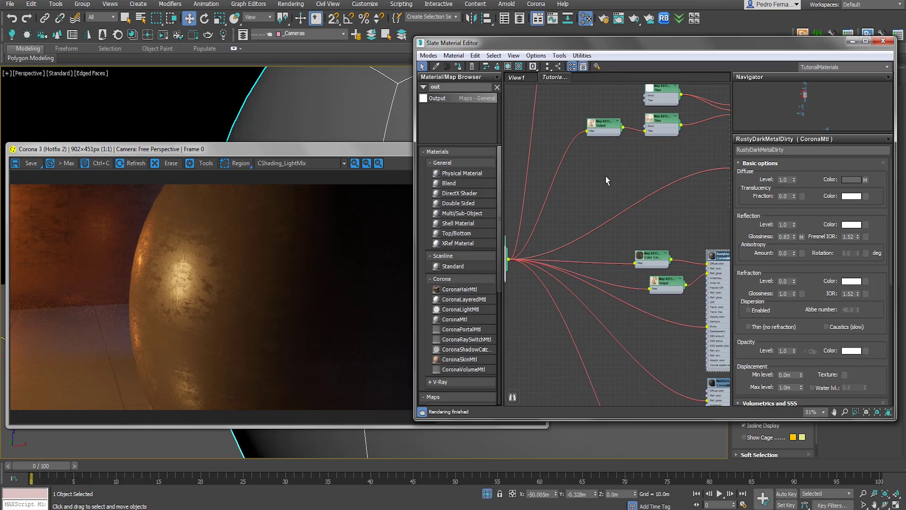
pyautogui.moveTo(683, 286); pyautogui.dragTo(644, 281, button='middle')
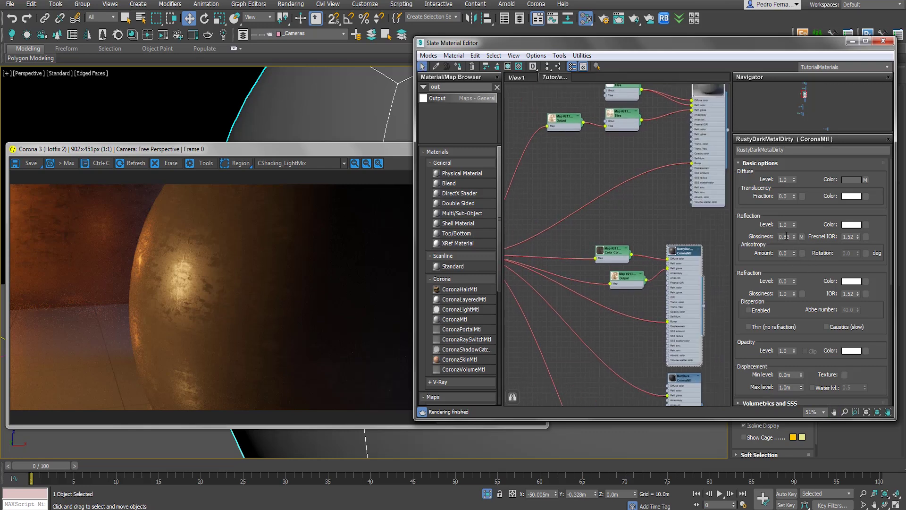
pyautogui.moveTo(789, 236); pyautogui.dragTo(772, 237)
# Check the reflection glossiness map amount in RustyDarkMetalDirty's map list
pyautogui.scroll(-3, 801, 265)
pyautogui.scroll(-3, 784, 330)
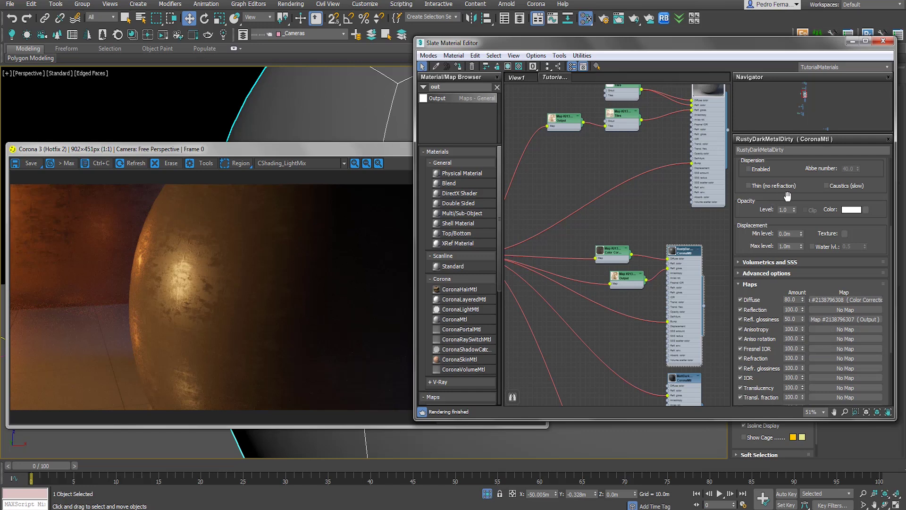
pyautogui.moveTo(792, 320); pyautogui.dragTo(765, 317)
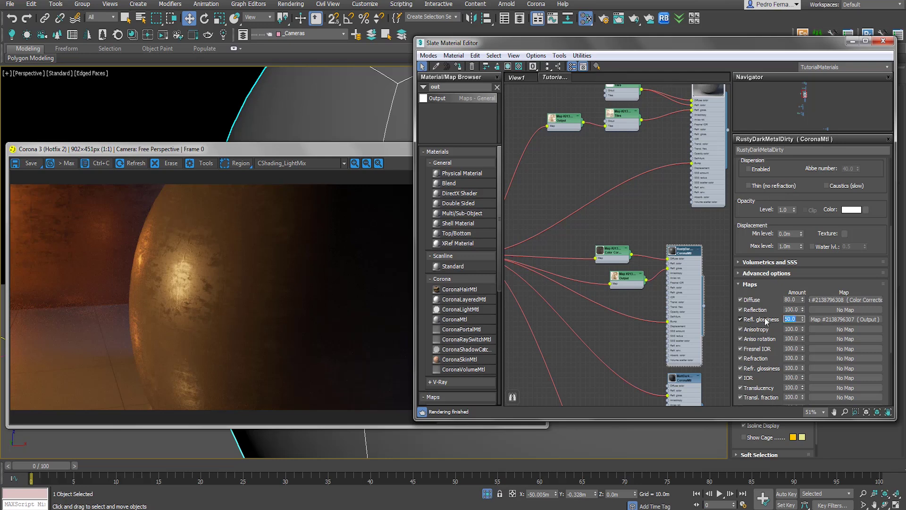